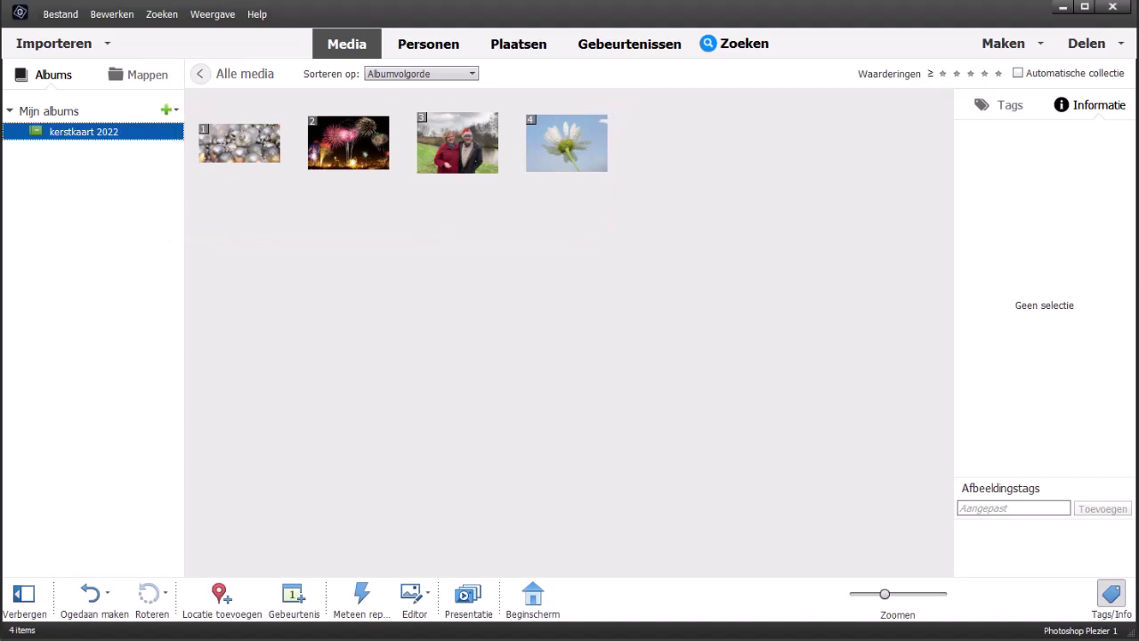
# Select all four photos in the kerstkaart 2022 album and open the Maken list
pyautogui.click(241, 144)
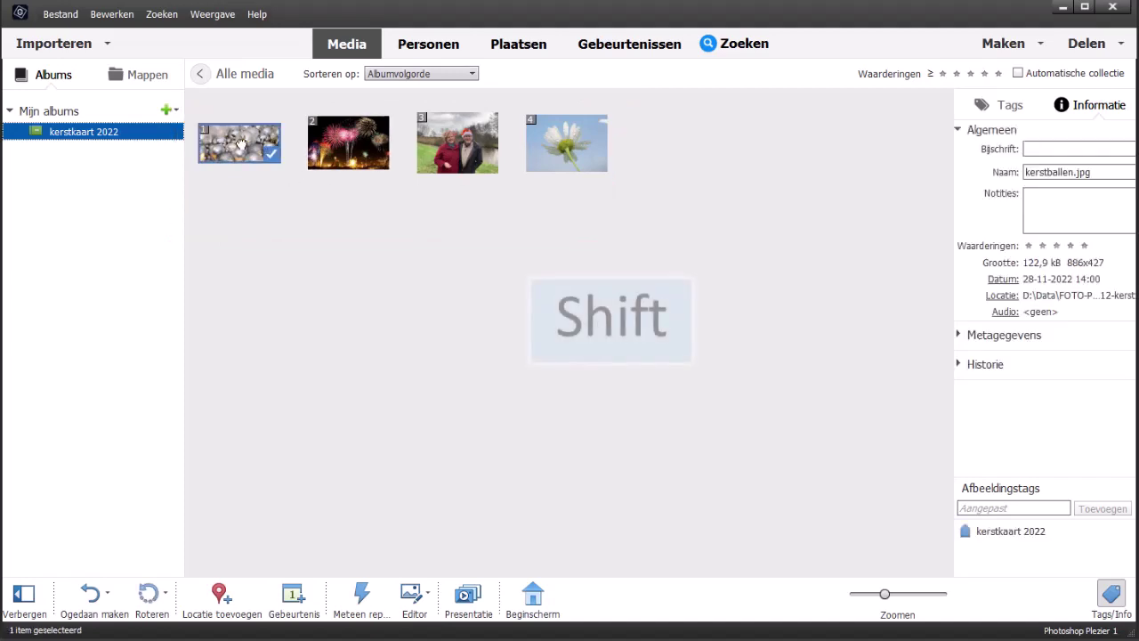
pyautogui.keyDown('shift'); pyautogui.click(567, 143); pyautogui.keyUp('shift')
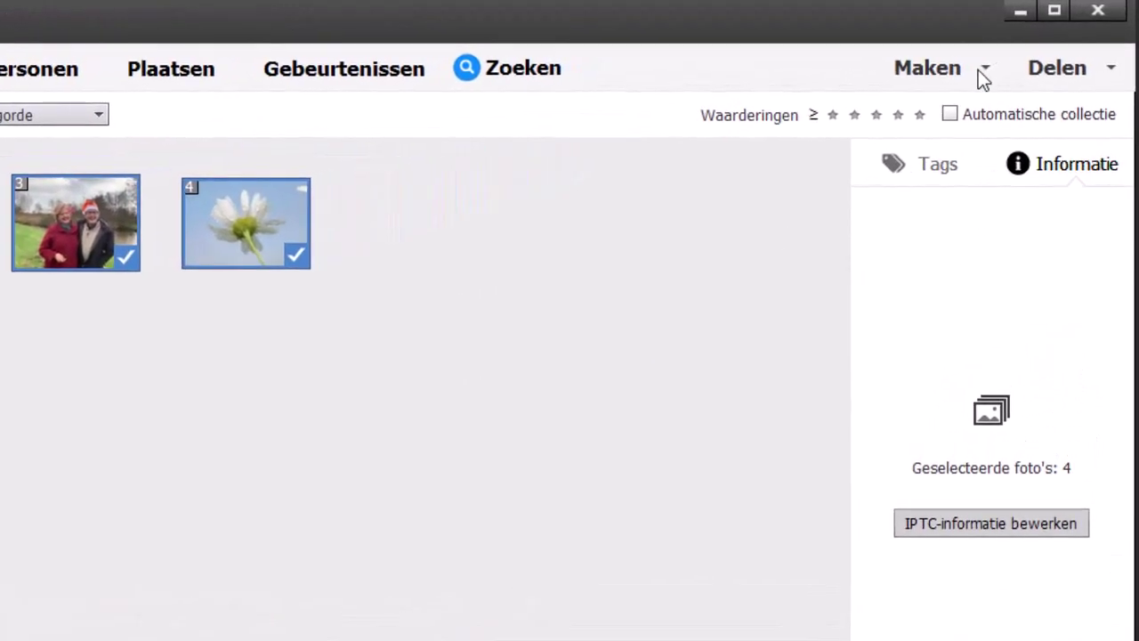
pyautogui.click(1003, 67)
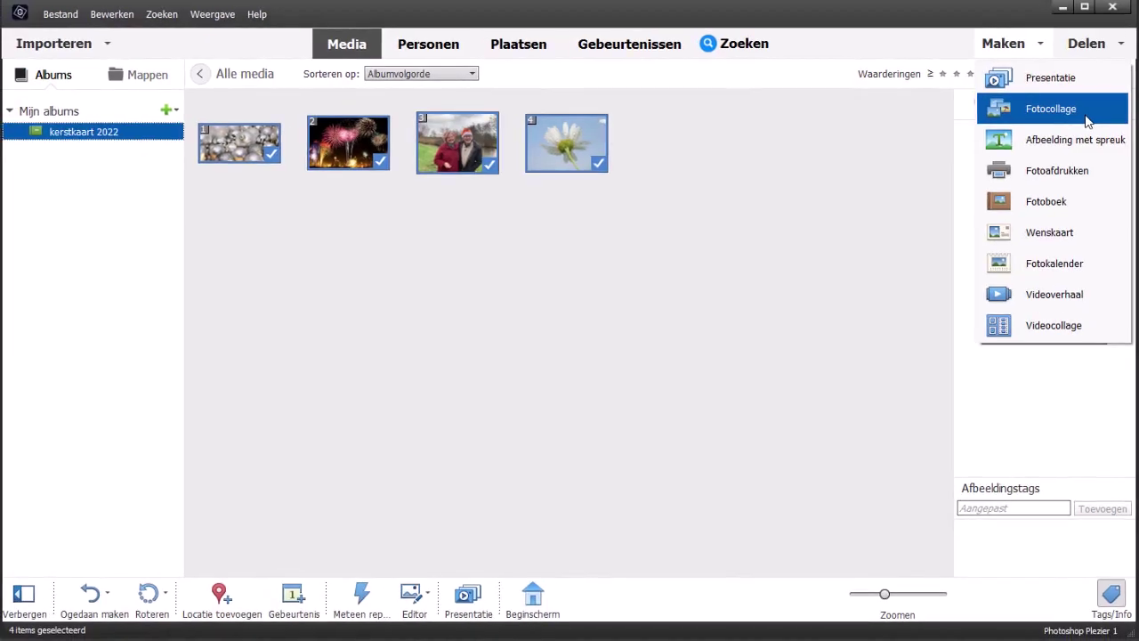
# Start a Fotocollage from the four photos and scroll the layouts to the Verticaal section
pyautogui.click(1085, 116)
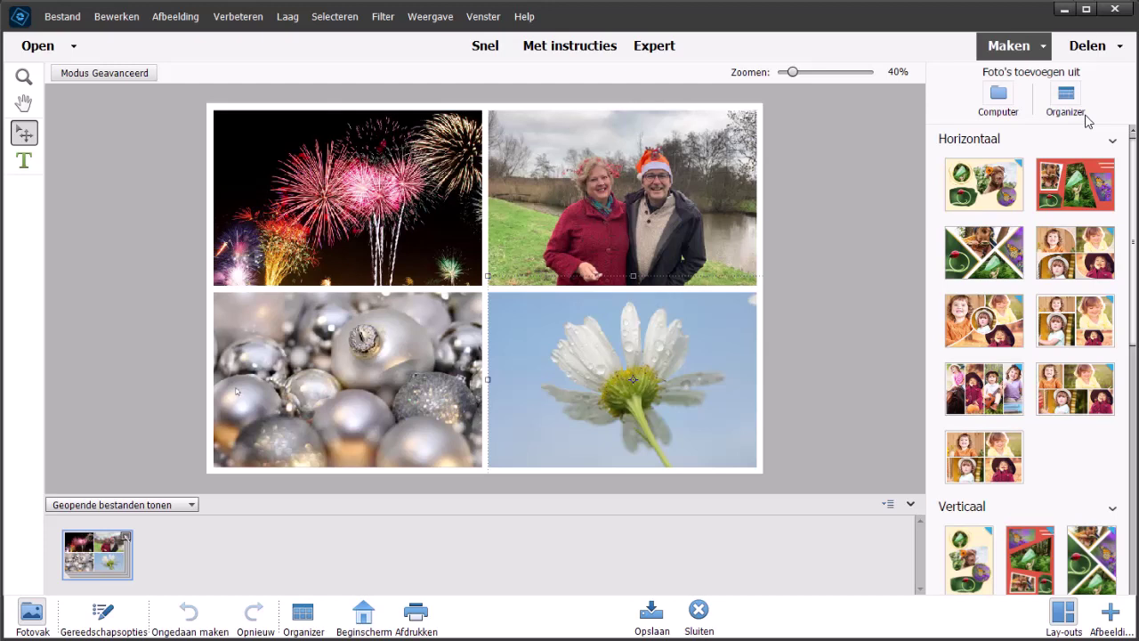
pyautogui.moveTo(1135, 202)
pyautogui.mouseDown()
pyautogui.moveTo(1132, 445)
pyautogui.moveTo(1132, 277)
pyautogui.mouseUp()
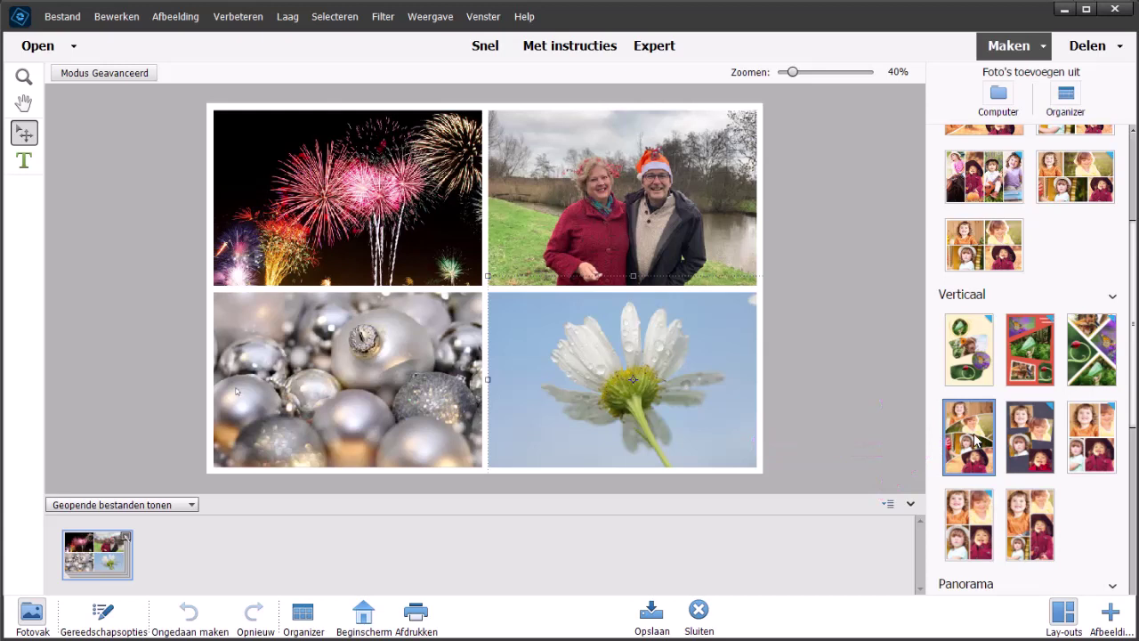
# Apply a curved-band Verticaal layout: couple, daisy, fireworks and baubles from top to bottom
pyautogui.click(976, 439)
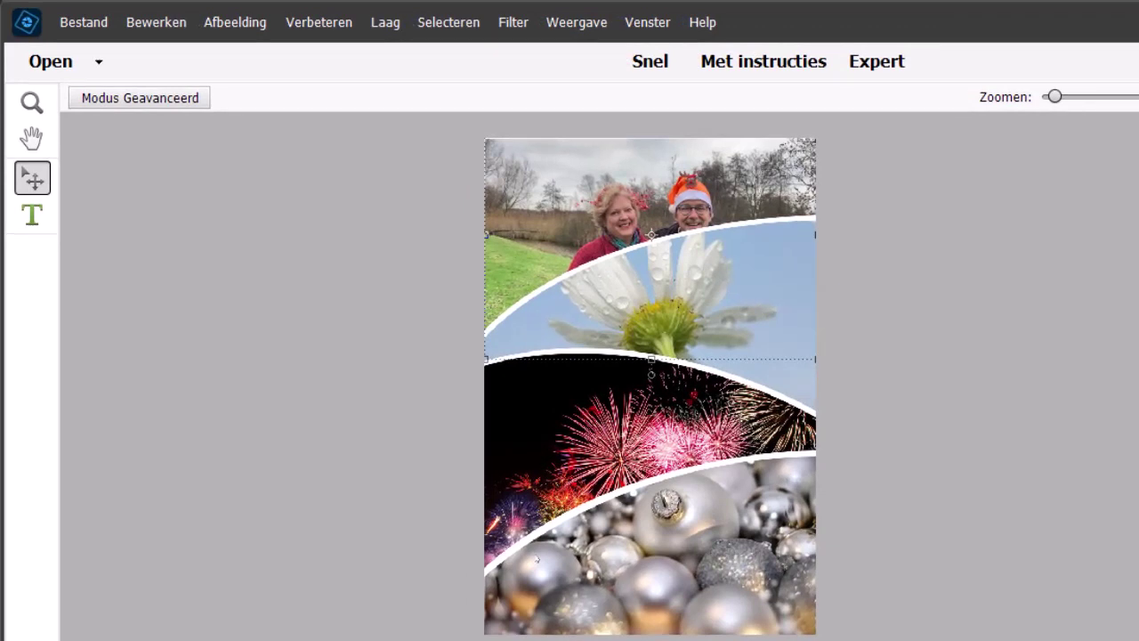
pyautogui.moveTo(556, 426); pyautogui.dragTo(545, 247)
pyautogui.moveTo(504, 305); pyautogui.dragTo(608, 296)
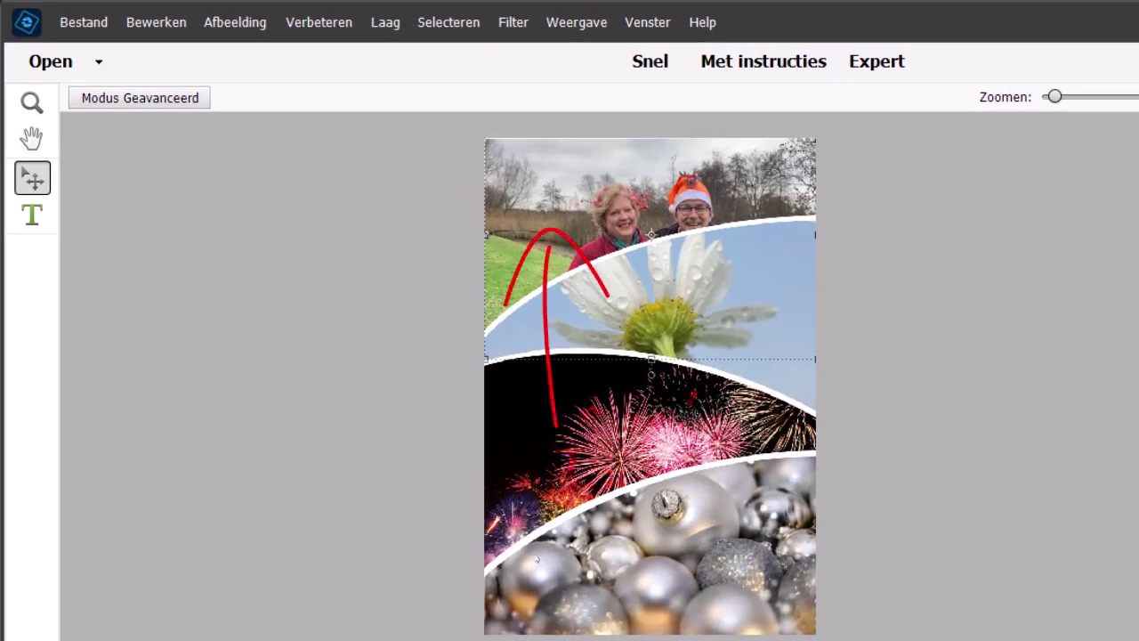
pyautogui.moveTo(652, 231)
pyautogui.mouseDown()
pyautogui.moveTo(698, 295)
pyautogui.moveTo(660, 291)
pyautogui.mouseUp()
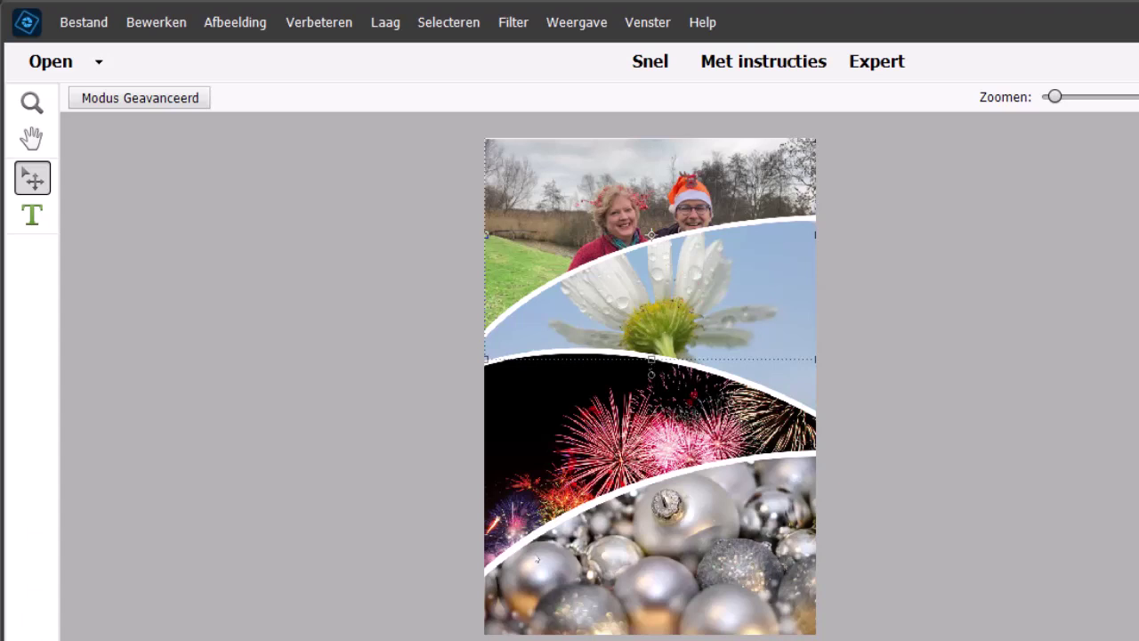
# Drag-swap the photos so fireworks fills the top band and the couple the second
pyautogui.rightClick(605, 443)
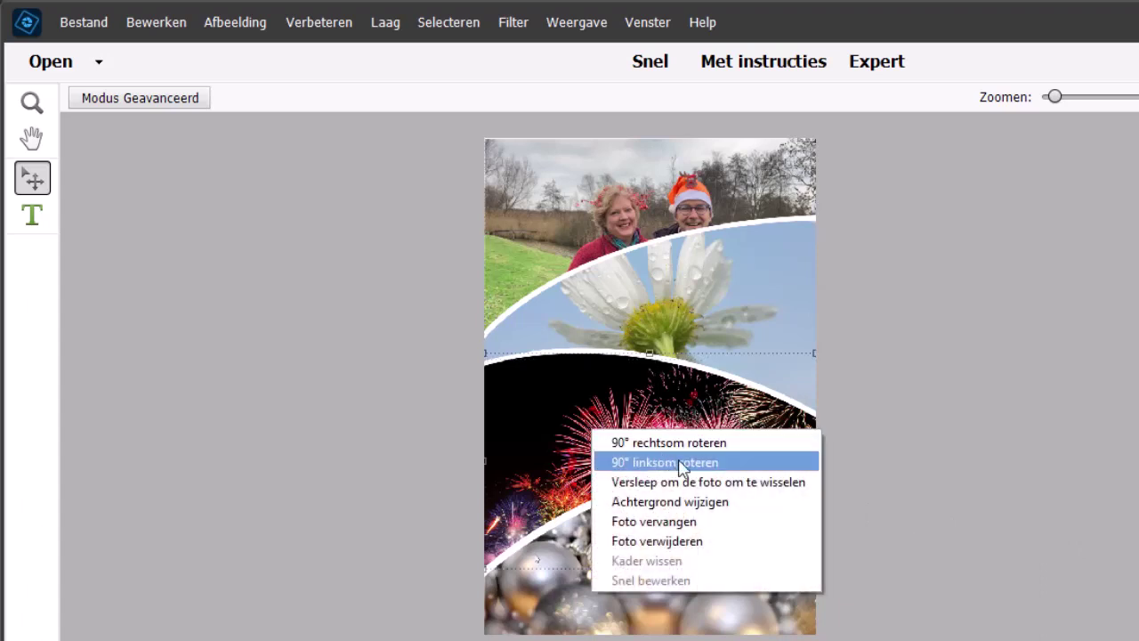
pyautogui.click(777, 482)
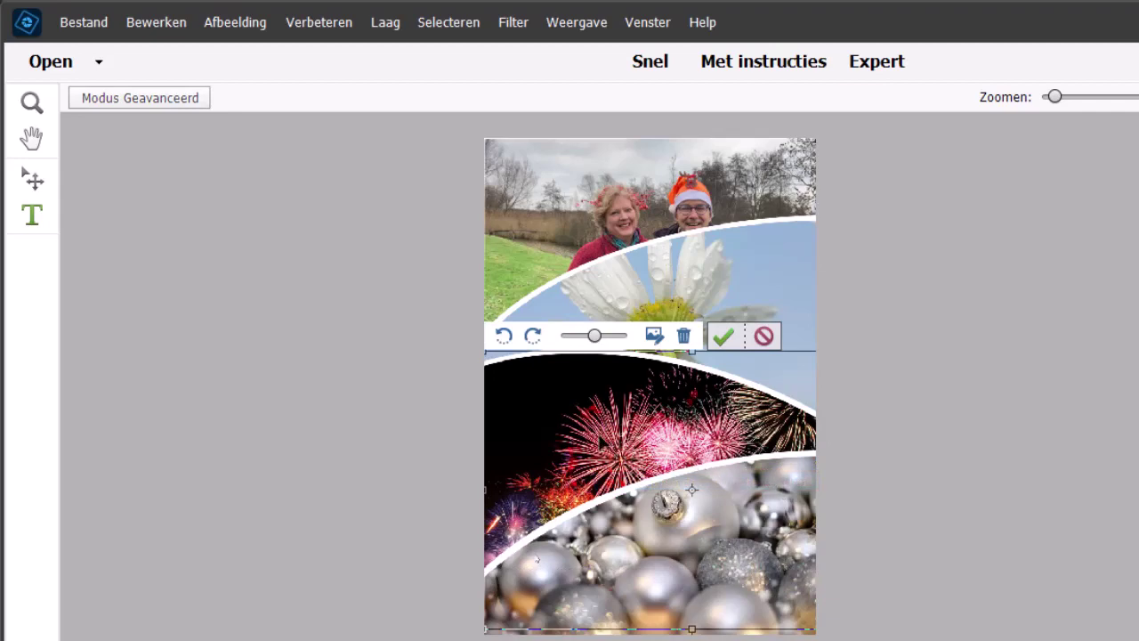
pyautogui.moveTo(605, 372); pyautogui.dragTo(580, 215)
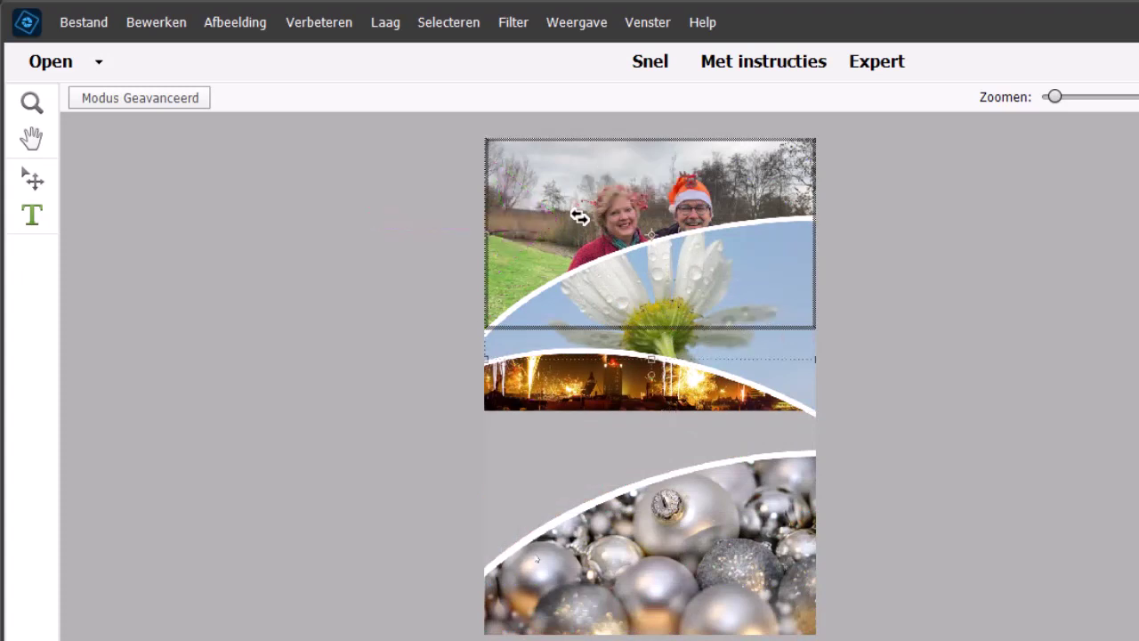
pyautogui.moveTo(580, 215); pyautogui.dragTo(579, 216)
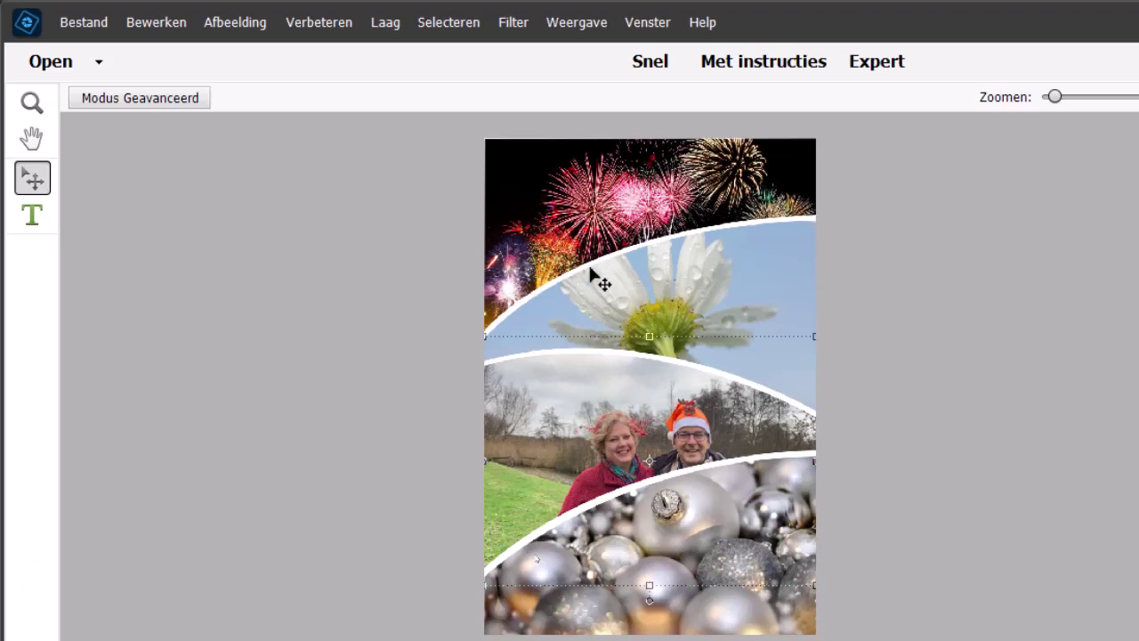
pyautogui.rightClick(598, 407)
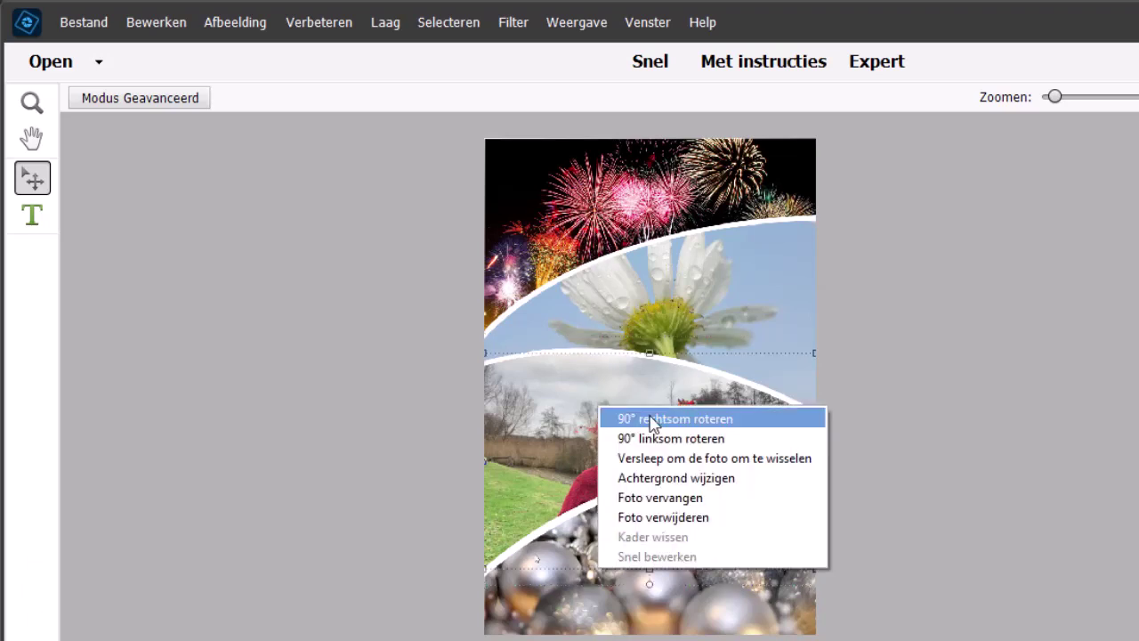
pyautogui.click(656, 458)
pyautogui.moveTo(649, 596); pyautogui.dragTo(672, 313)
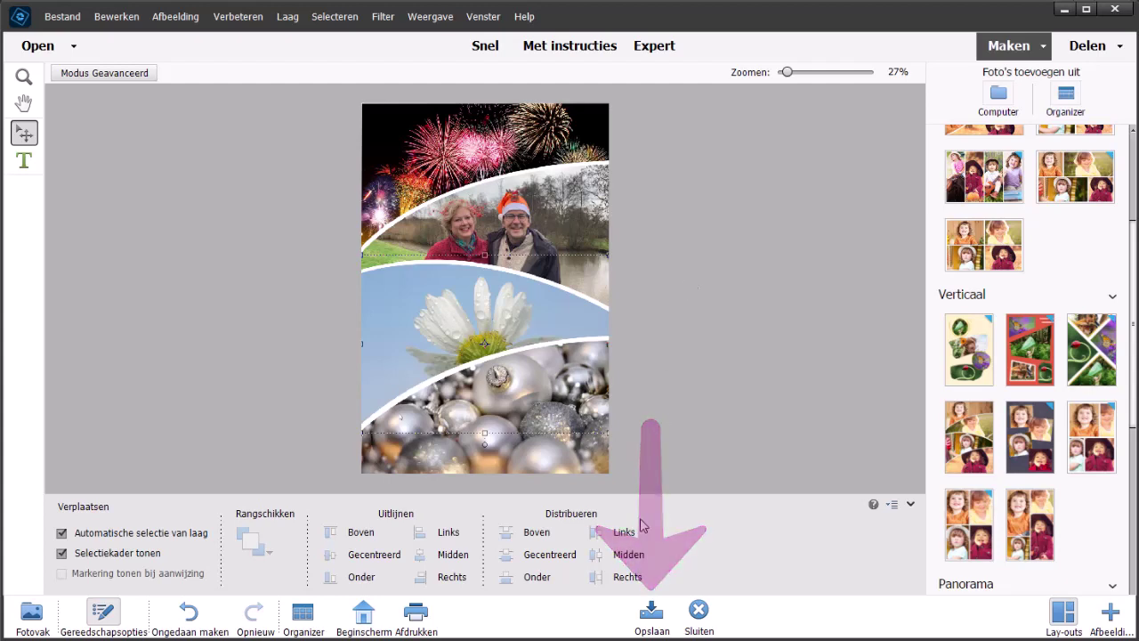
# Save the collage as kerstkaart-2022 in Photoshop (*.PSD) format inside the 2022-12-kerstkaart folder
pyautogui.click(653, 612)
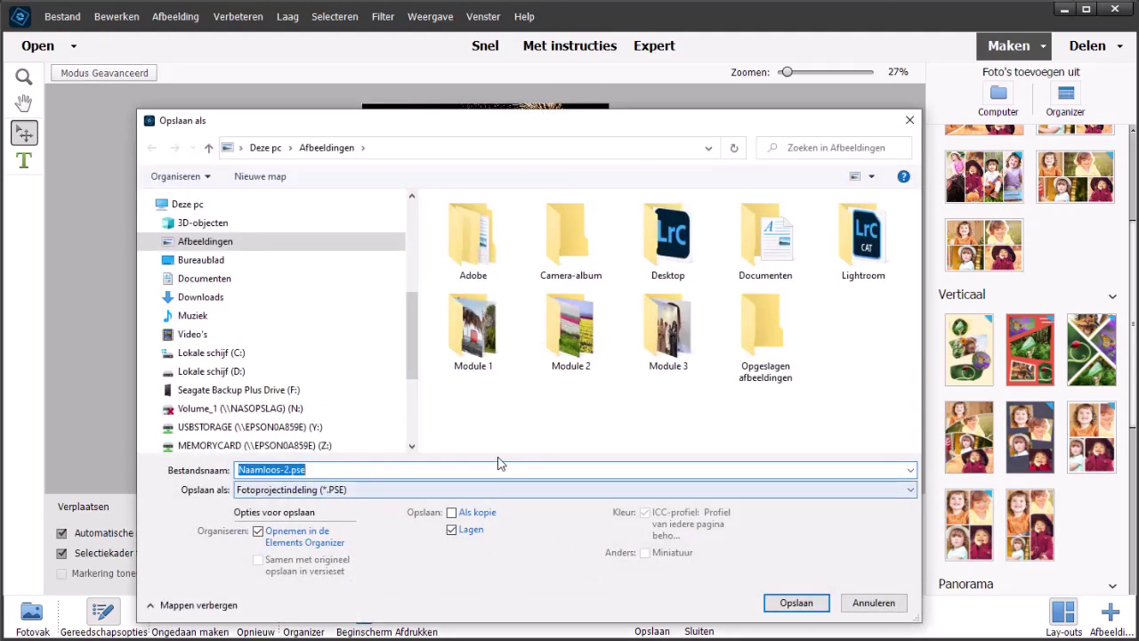
pyautogui.moveTo(413, 374); pyautogui.dragTo(413, 275)
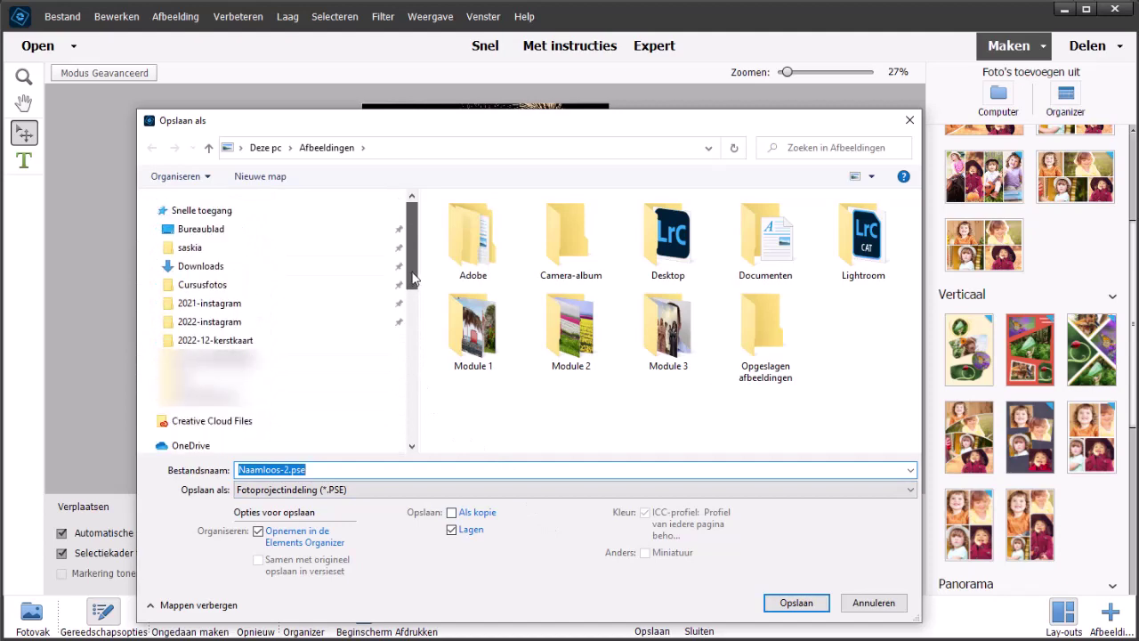
pyautogui.moveTo(215, 341)
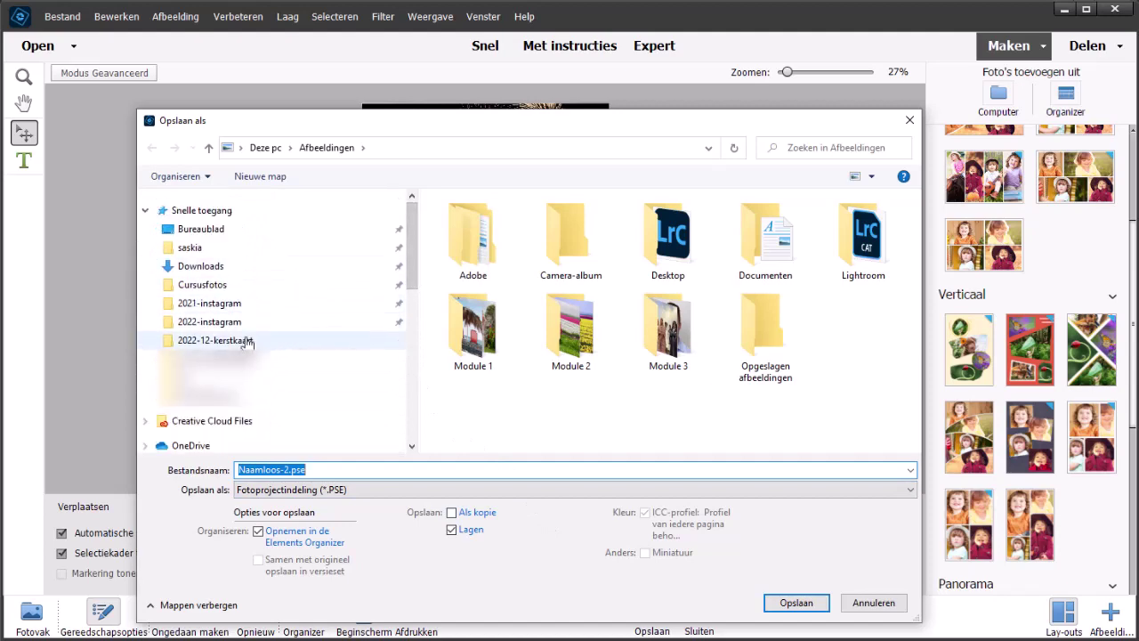
pyautogui.click(248, 343)
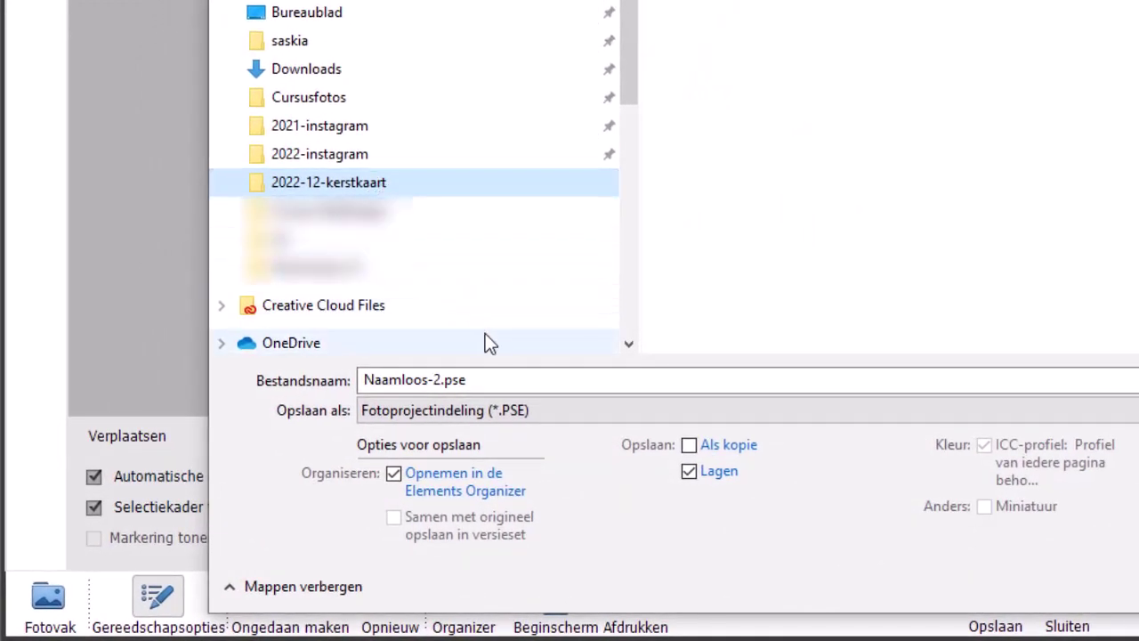
pyautogui.click(511, 381)
pyautogui.write('kerst')
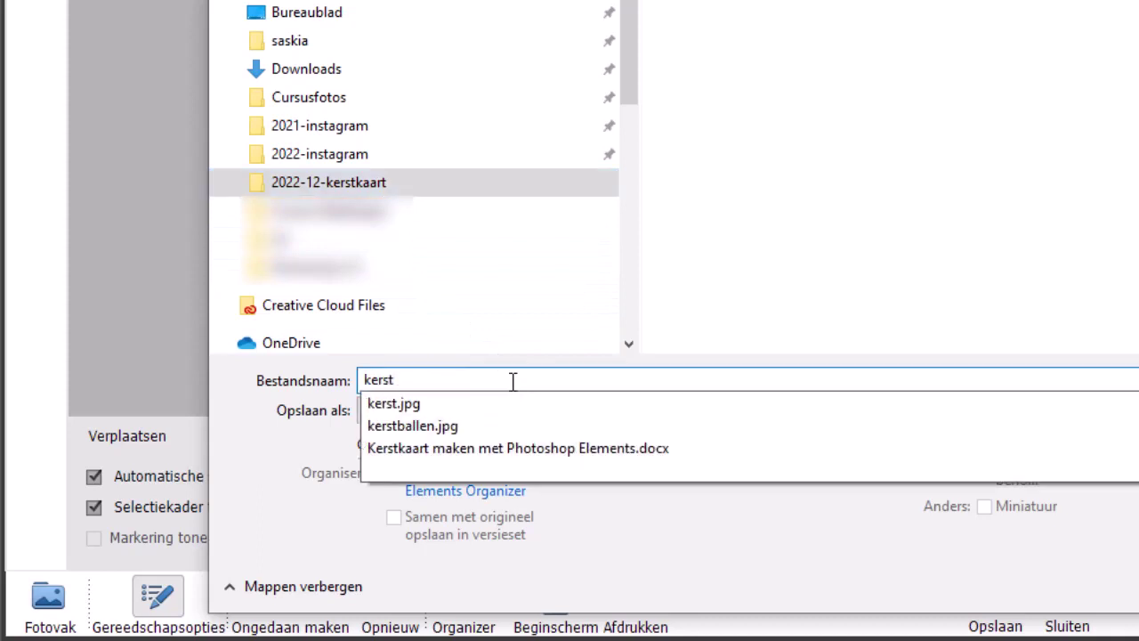
pyautogui.write('kaart-')
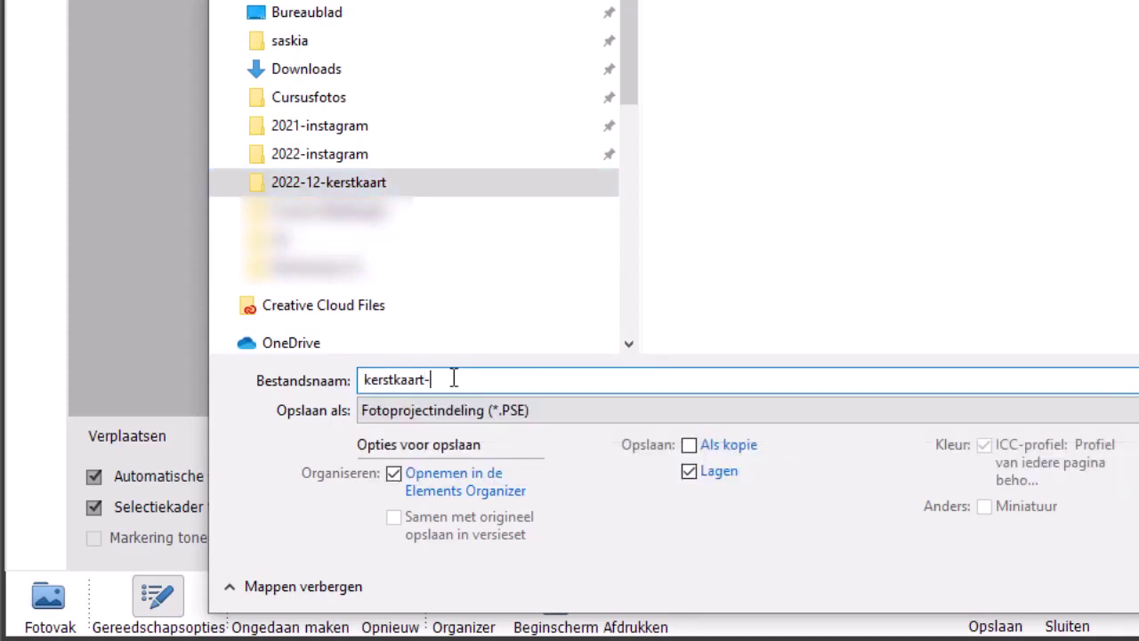
pyautogui.write('2022')
pyautogui.click(549, 418)
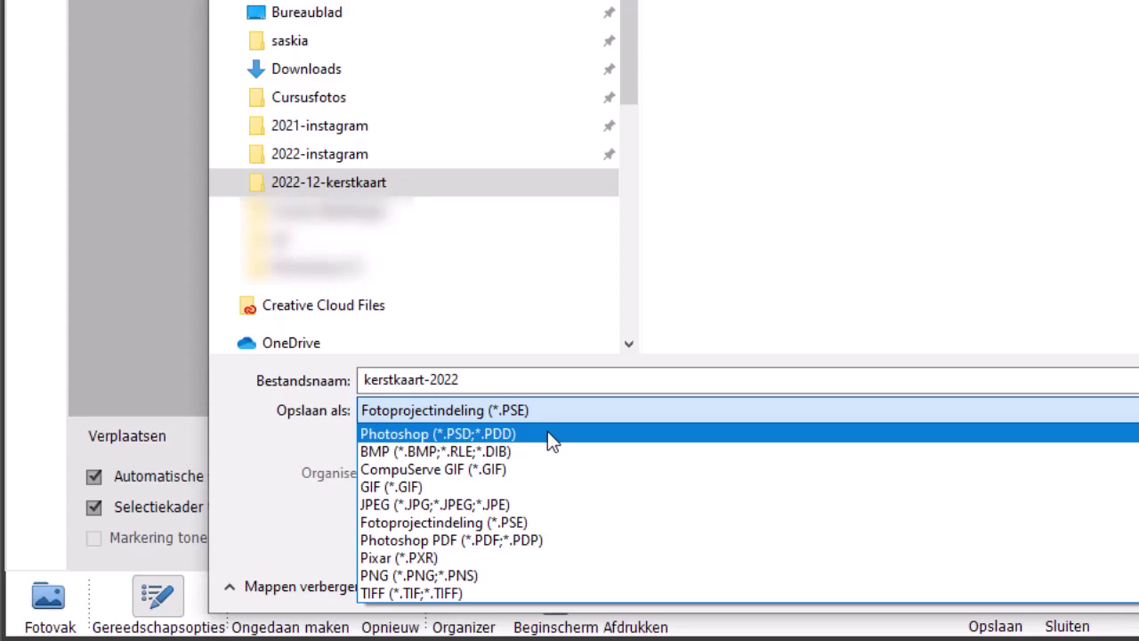
pyautogui.click(548, 433)
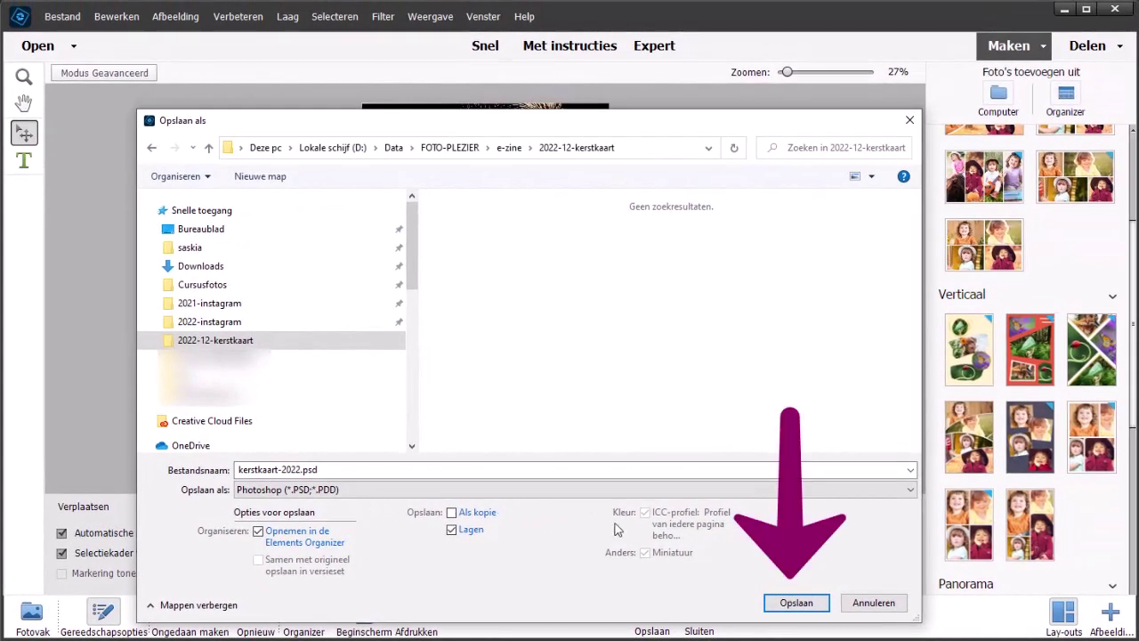
pyautogui.click(772, 602)
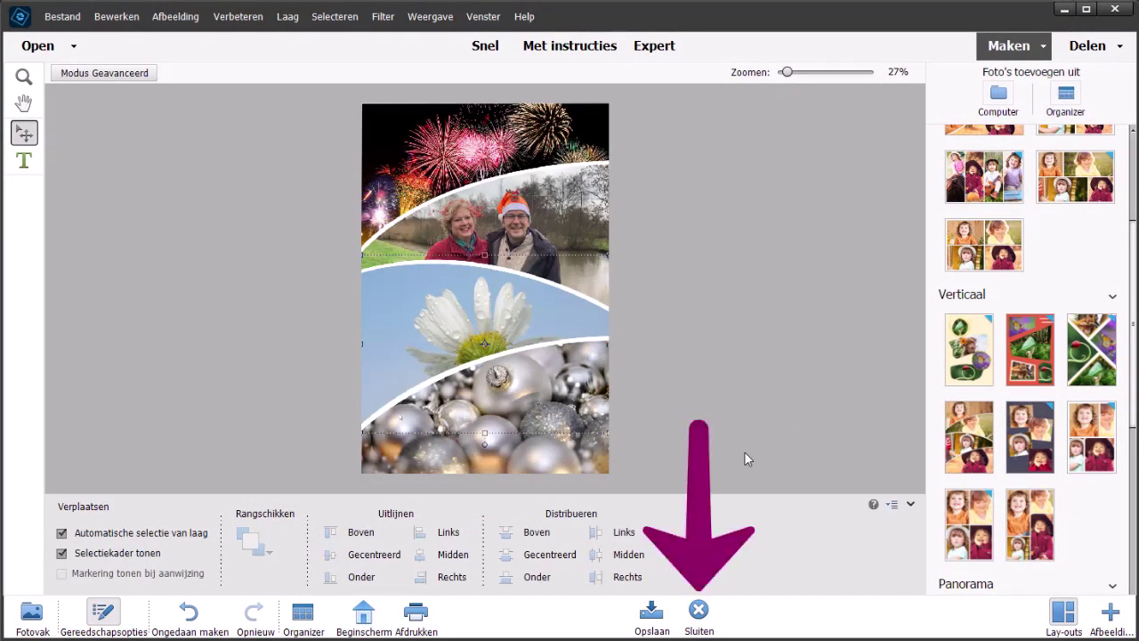
# Close kerstkaart-2022.psd and answer Nee to saving changes
pyautogui.click(699, 611)
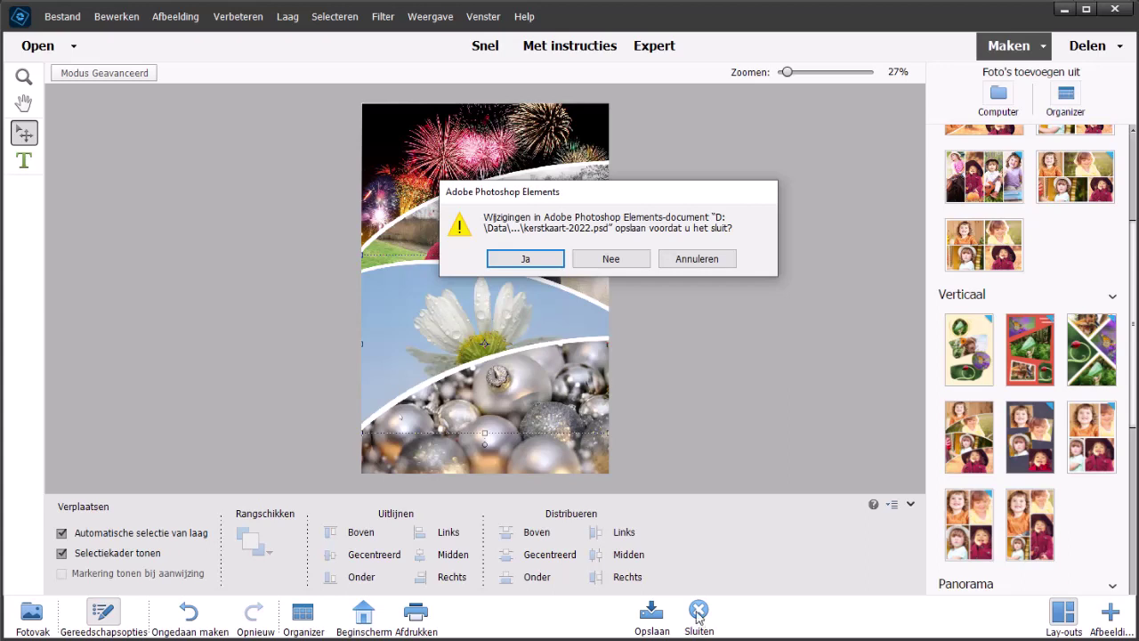
pyautogui.click(617, 264)
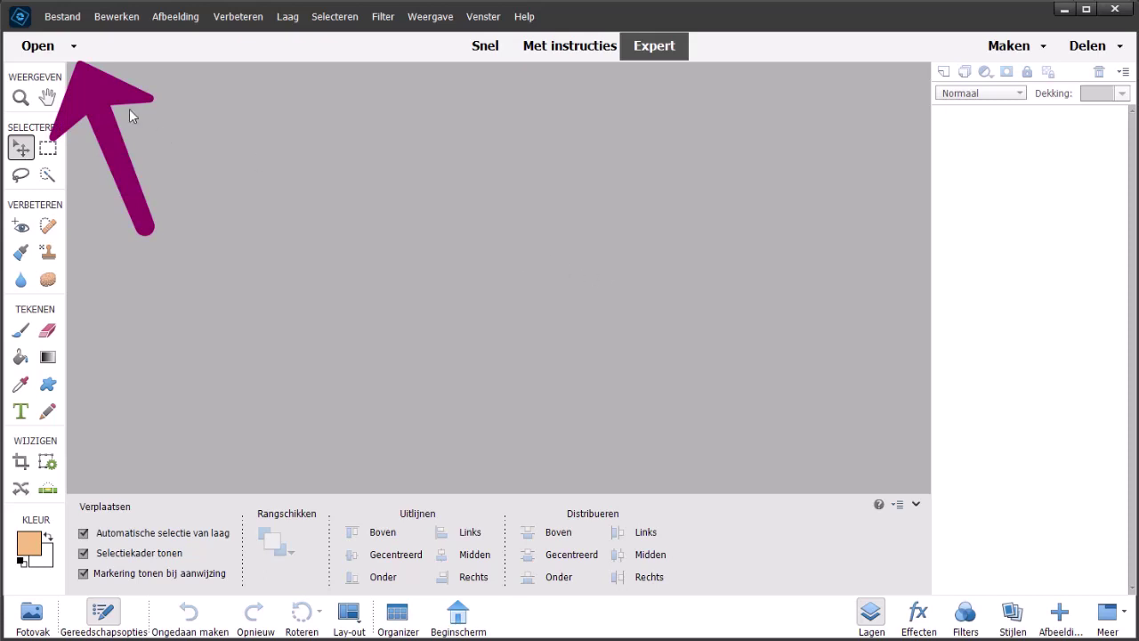
# Reopen kerstkaart-2022.psd from the Open button's recent files list
pyautogui.click(75, 48)
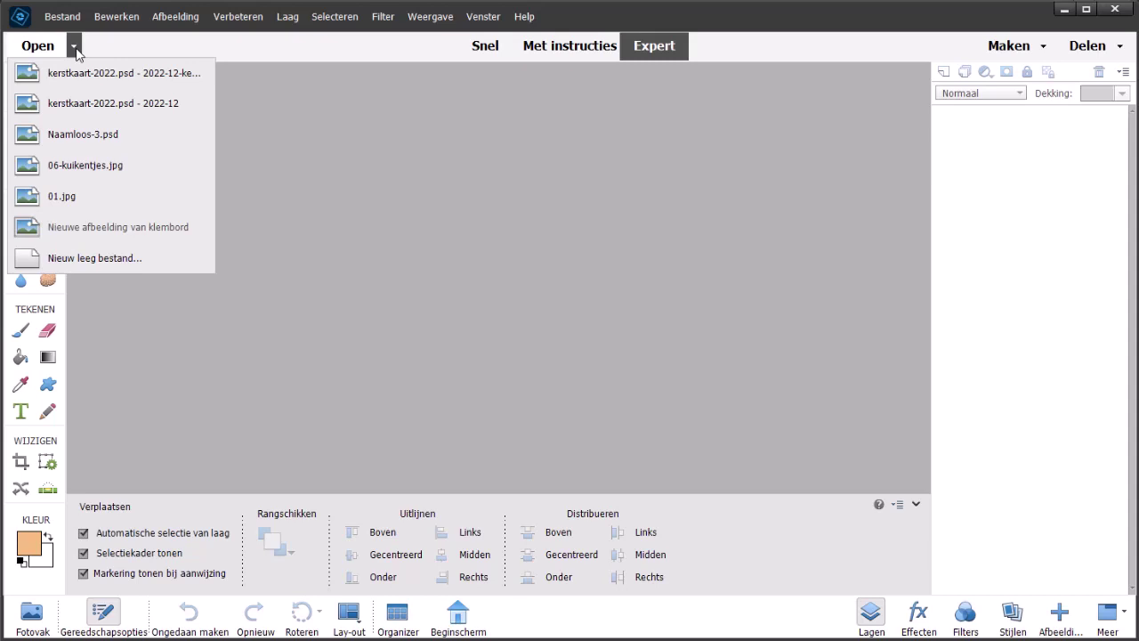
pyautogui.click(119, 75)
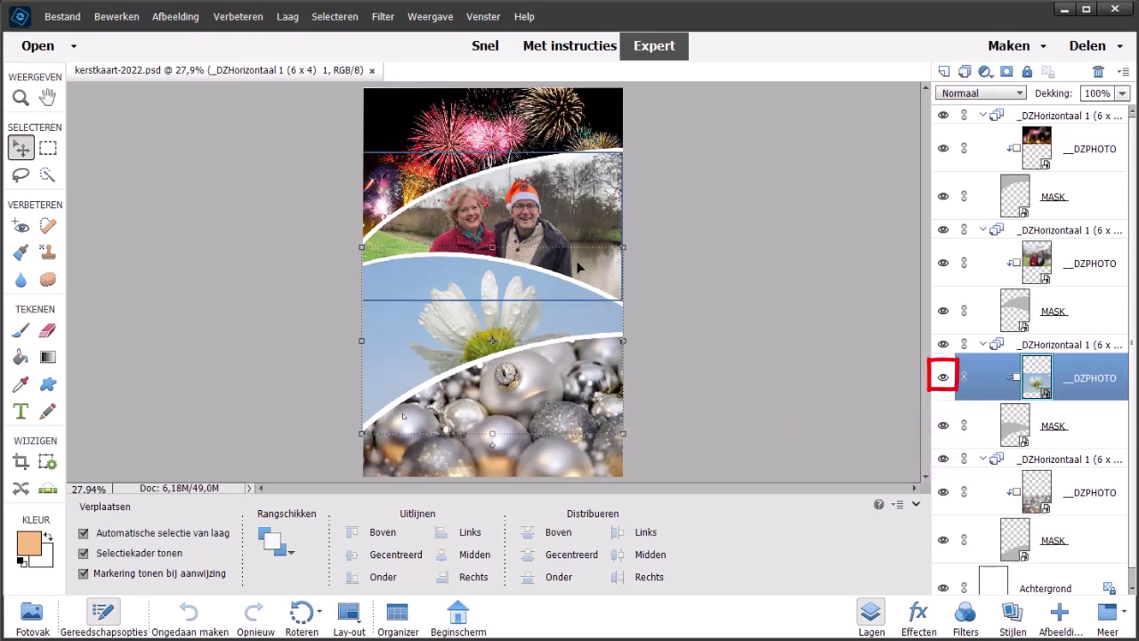
# Hide the daisy DZPHOTO layer and apply Laag vereenvoudigen to its MASK layer
pyautogui.click(943, 377)
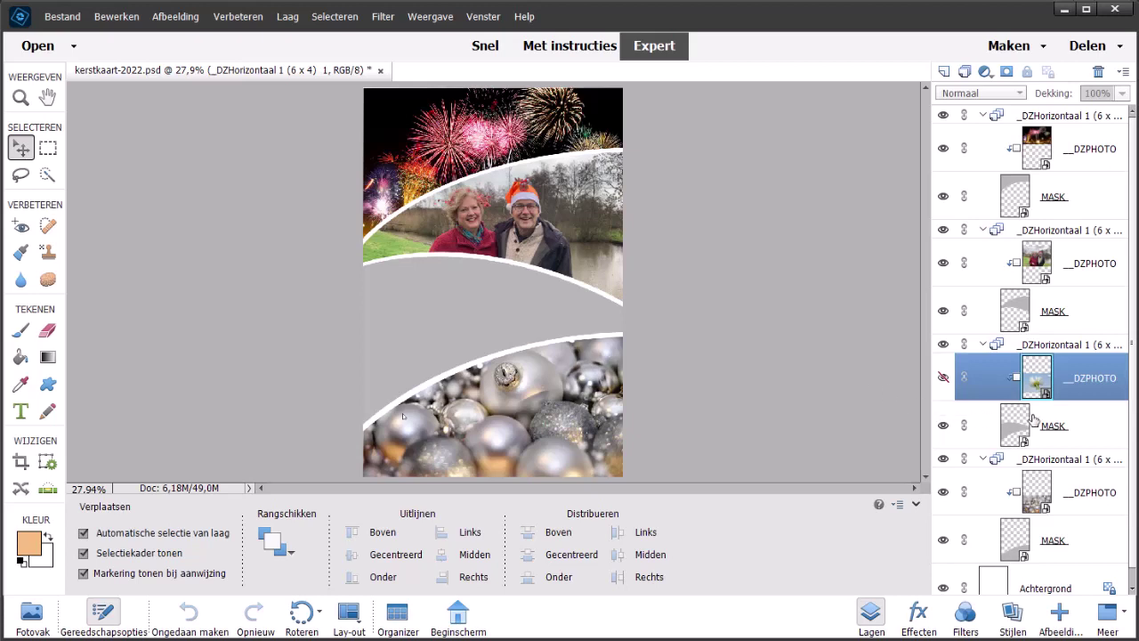
pyautogui.rightClick(1041, 418)
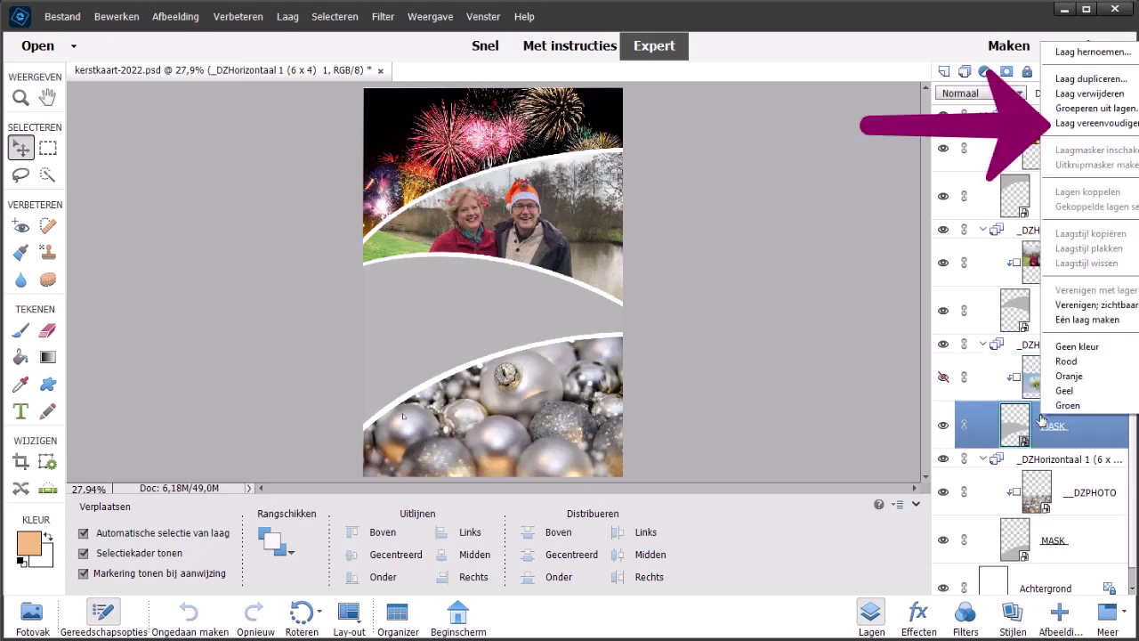
pyautogui.click(1059, 124)
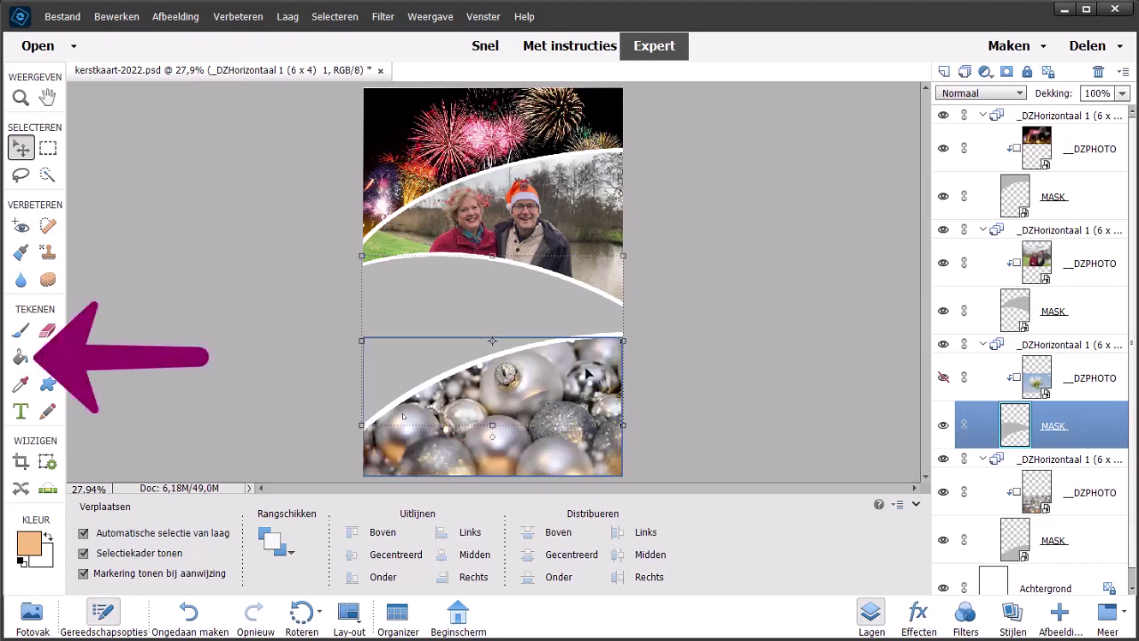
# Paint-bucket the empty middle band with a dark teal sampled from the card, then choose the Text tool
pyautogui.click(21, 357)
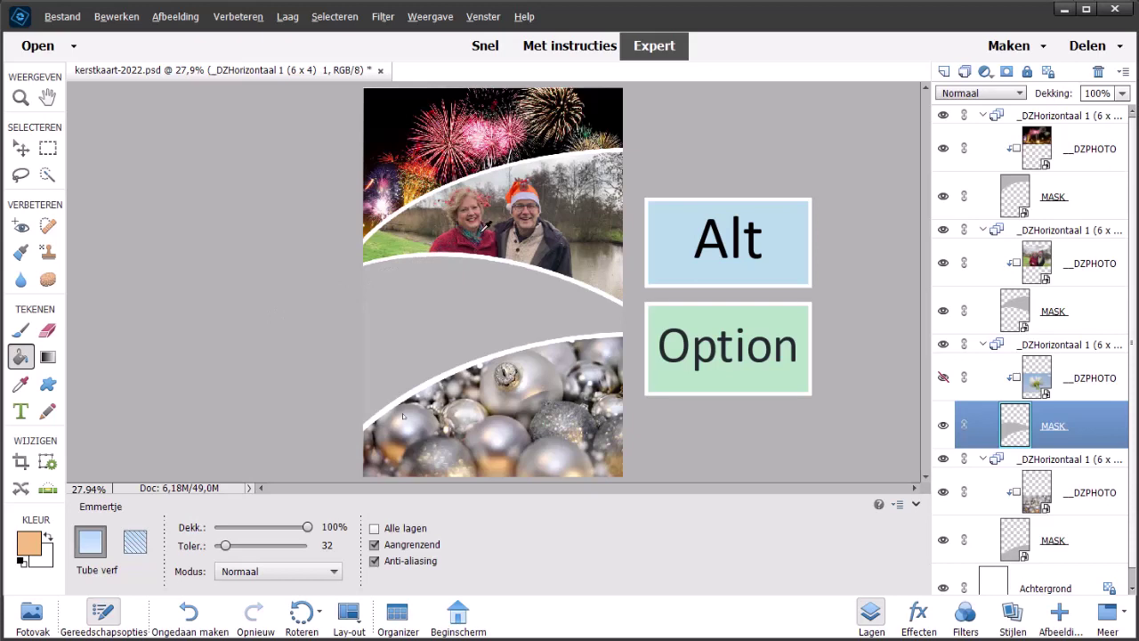
pyautogui.keyDown('alt'); pyautogui.click(485, 228); pyautogui.keyUp('alt')
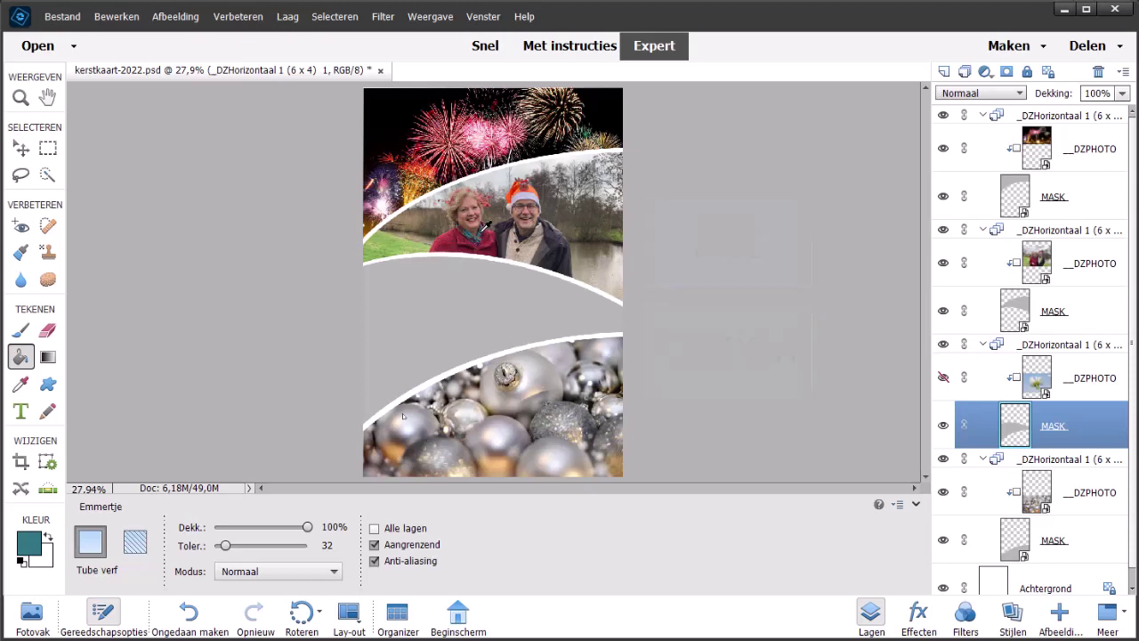
pyautogui.click(427, 295)
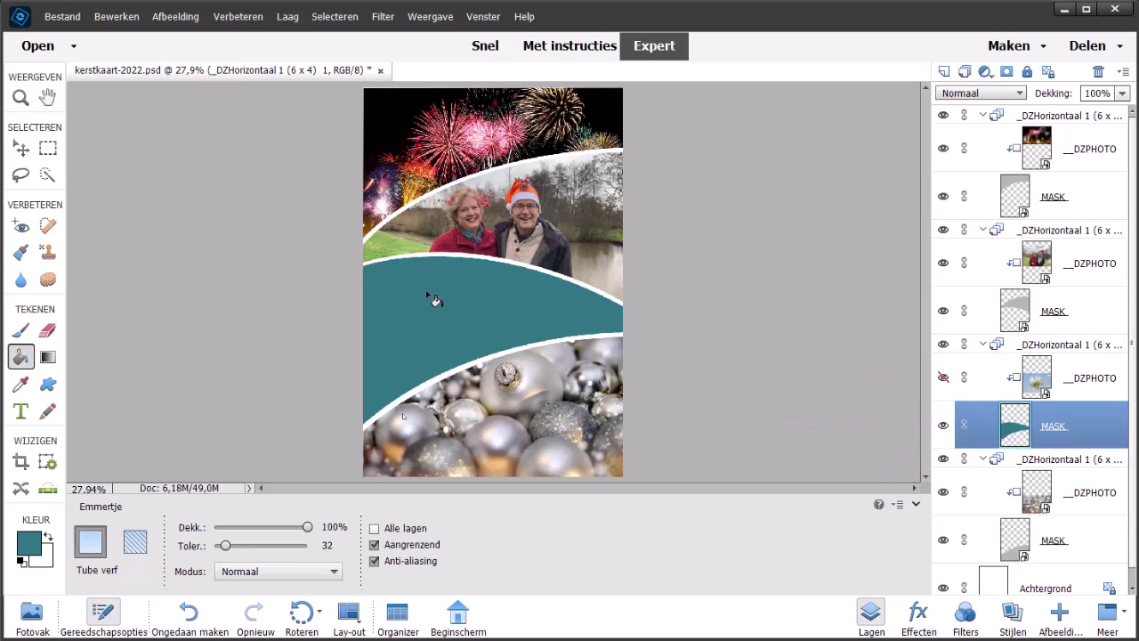
pyautogui.click(23, 411)
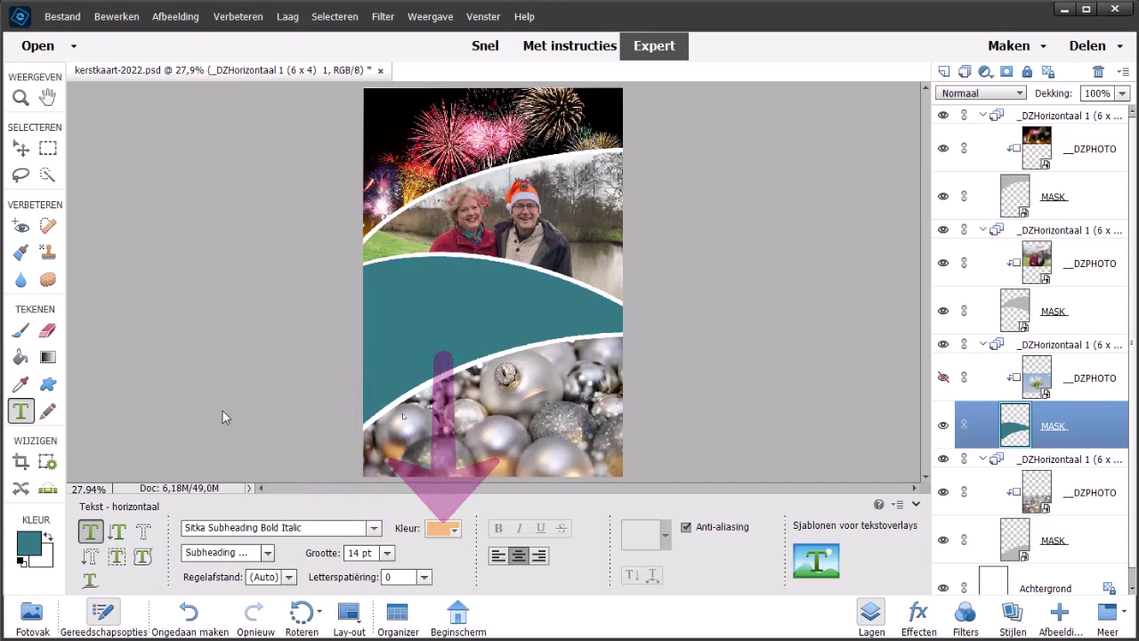
pyautogui.click(438, 530)
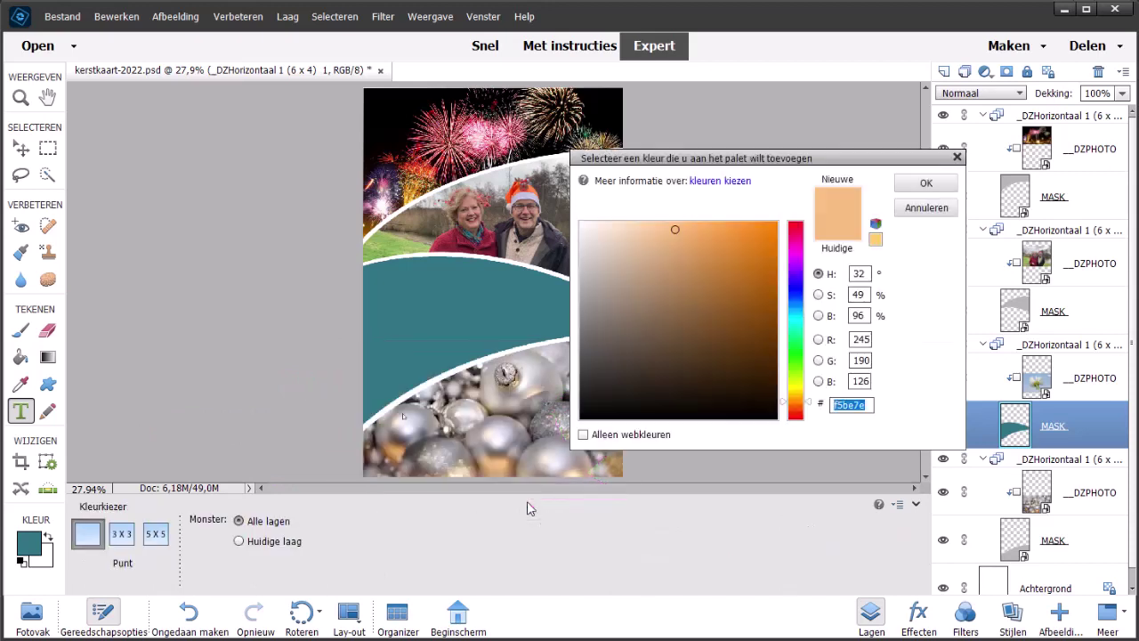
# Set the text colour to silver-grey #cacacc sampled from a bauble in the colour picker
pyautogui.click(528, 505)
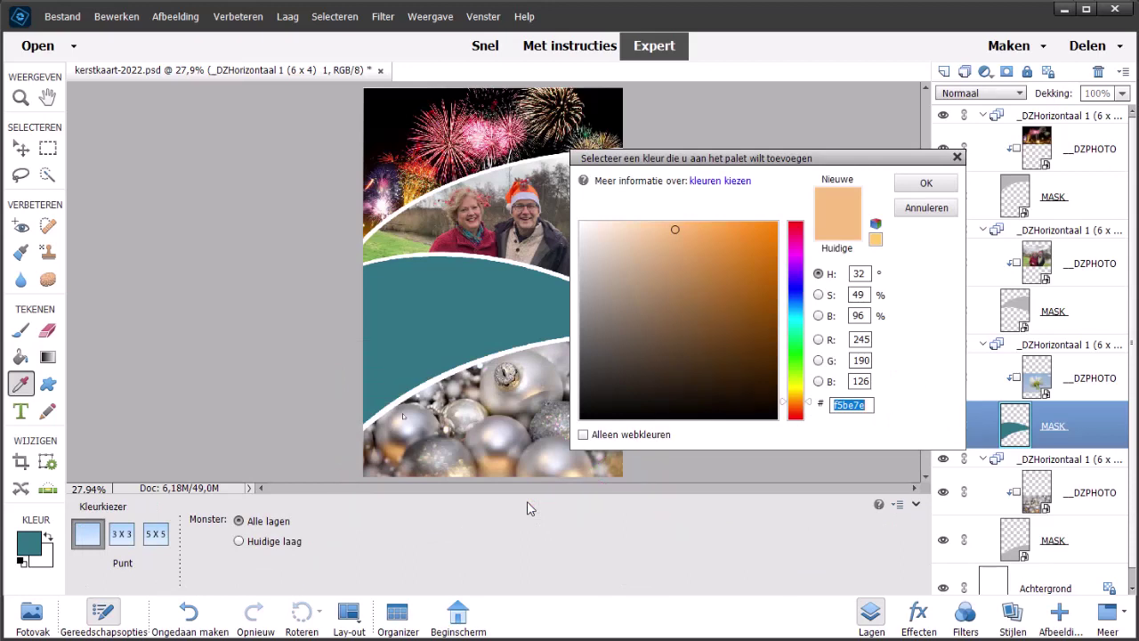
pyautogui.click(538, 366)
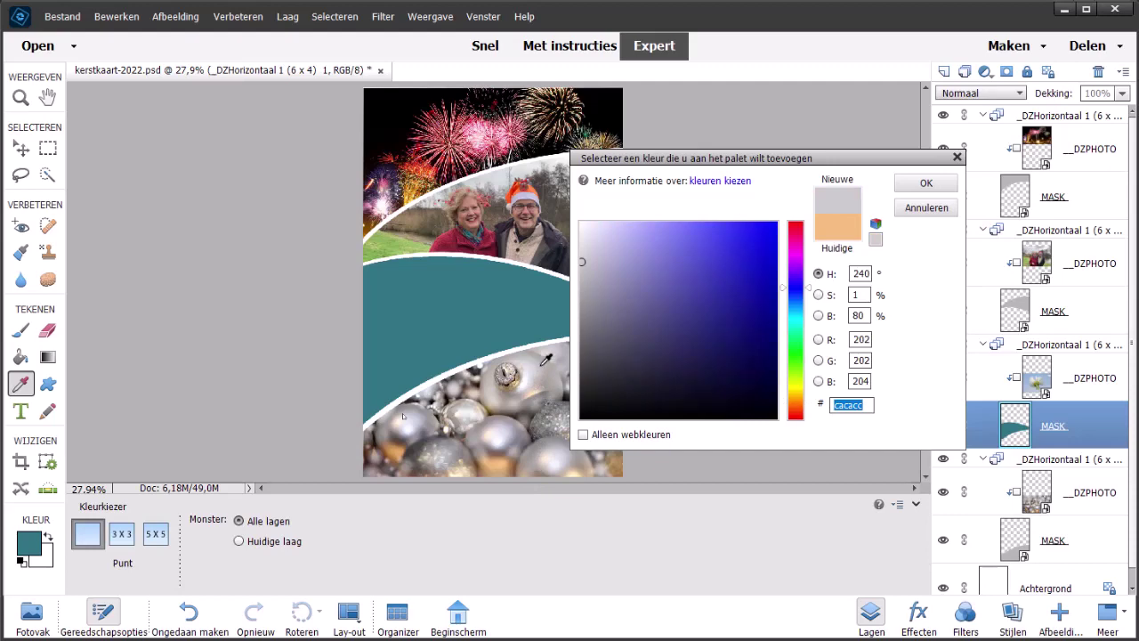
pyautogui.click(926, 184)
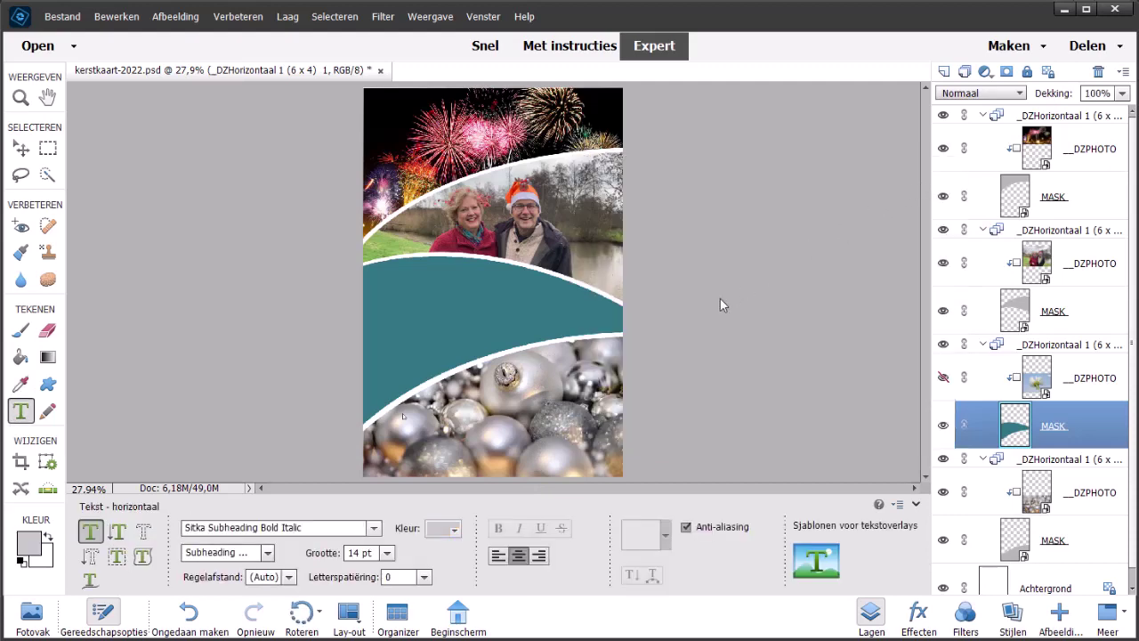
# Add an enlarged two-line greeting on the teal band: 'Fijne Feestdagen' above the couple's names
pyautogui.click(412, 296)
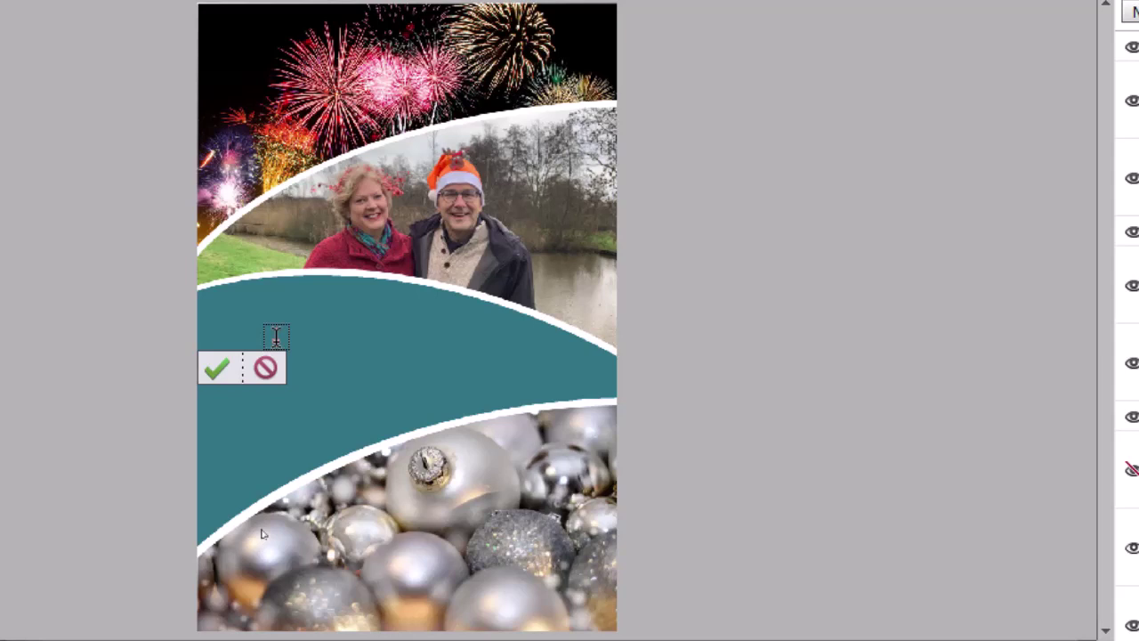
pyautogui.write('Fijne')
pyautogui.write(' Feestdagen')
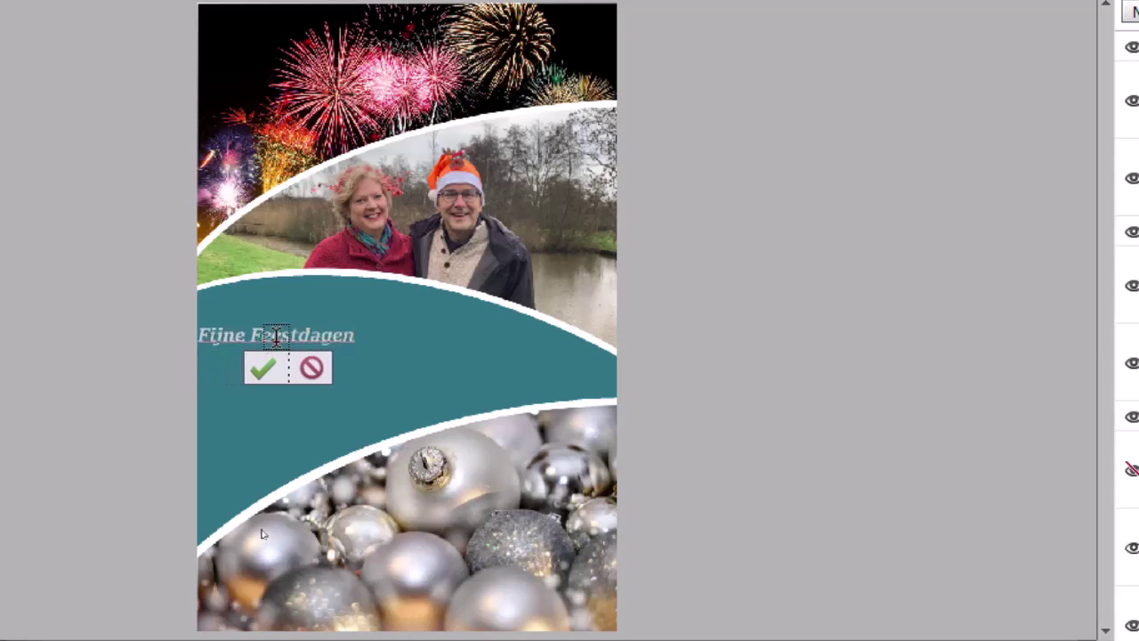
pyautogui.press('Return')
pyautogui.write('Jos')
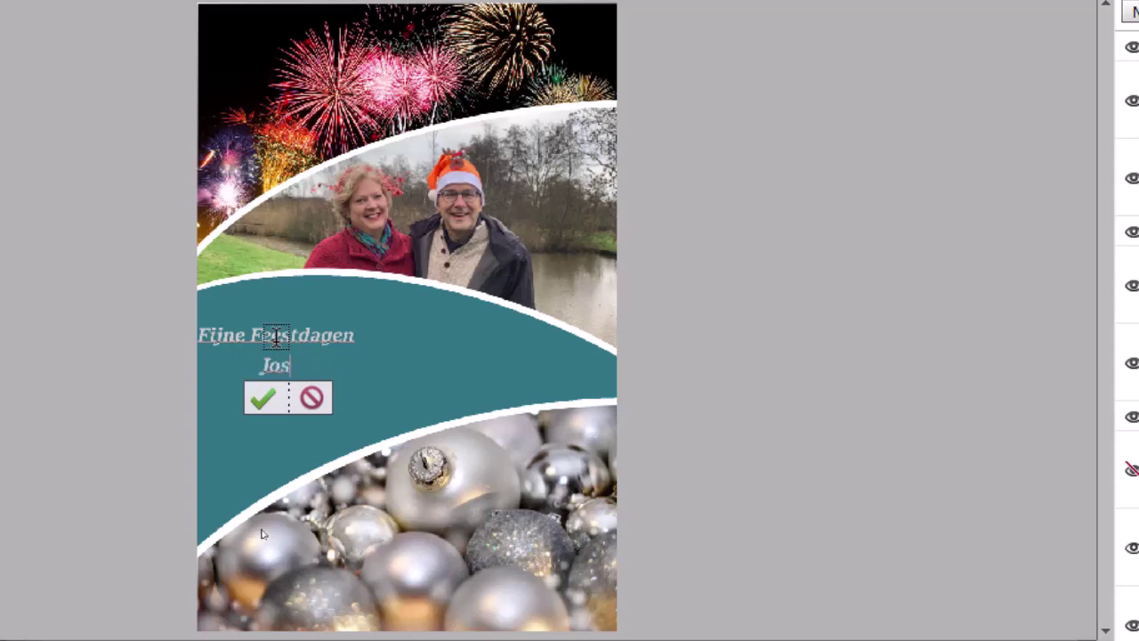
pyautogui.write(' & ')
pyautogui.write('Flori')
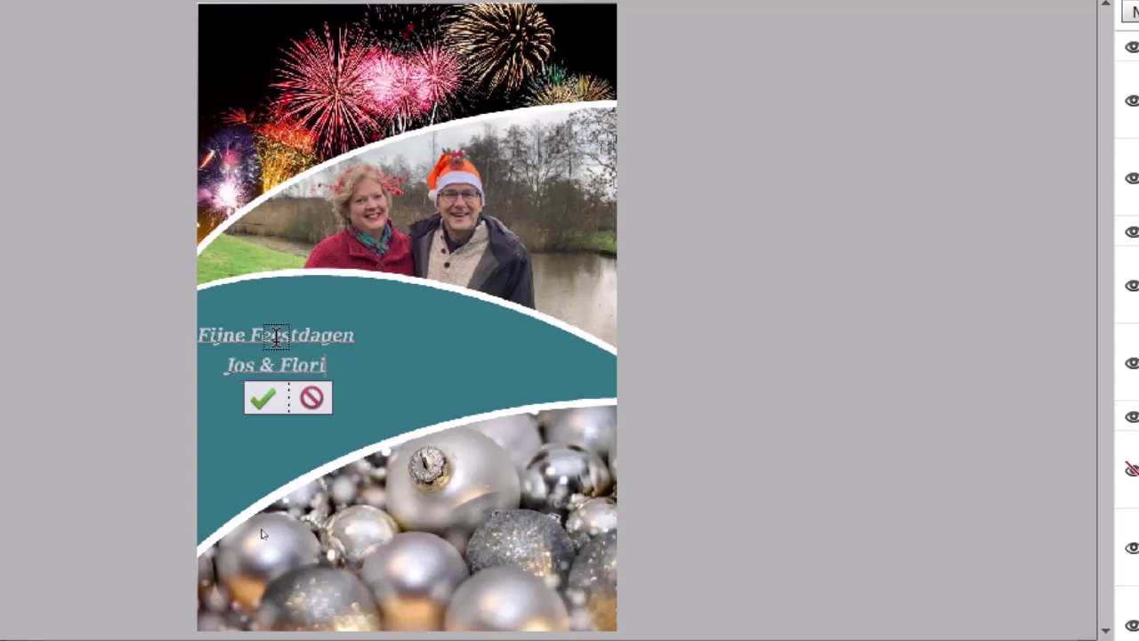
pyautogui.click(266, 399)
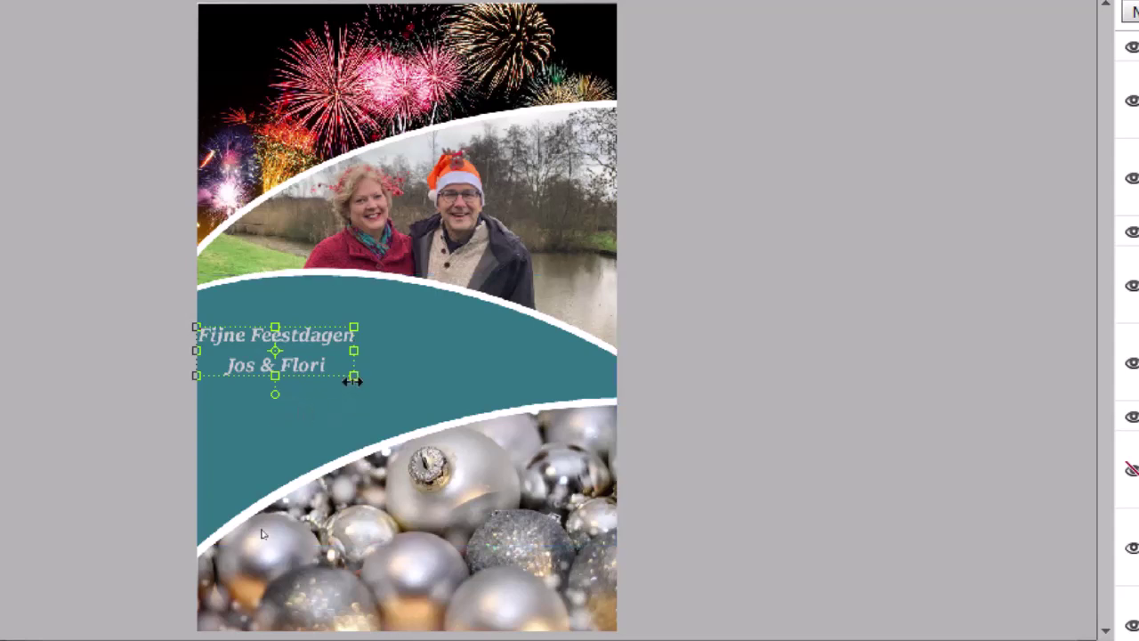
pyautogui.moveTo(354, 375); pyautogui.dragTo(438, 428)
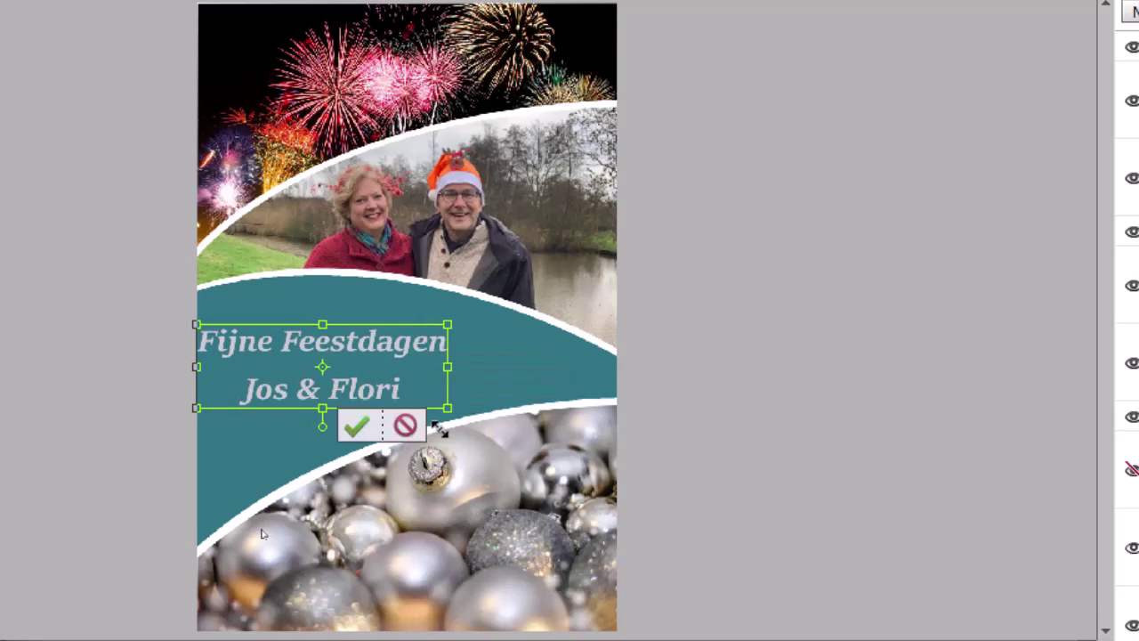
pyautogui.click(356, 426)
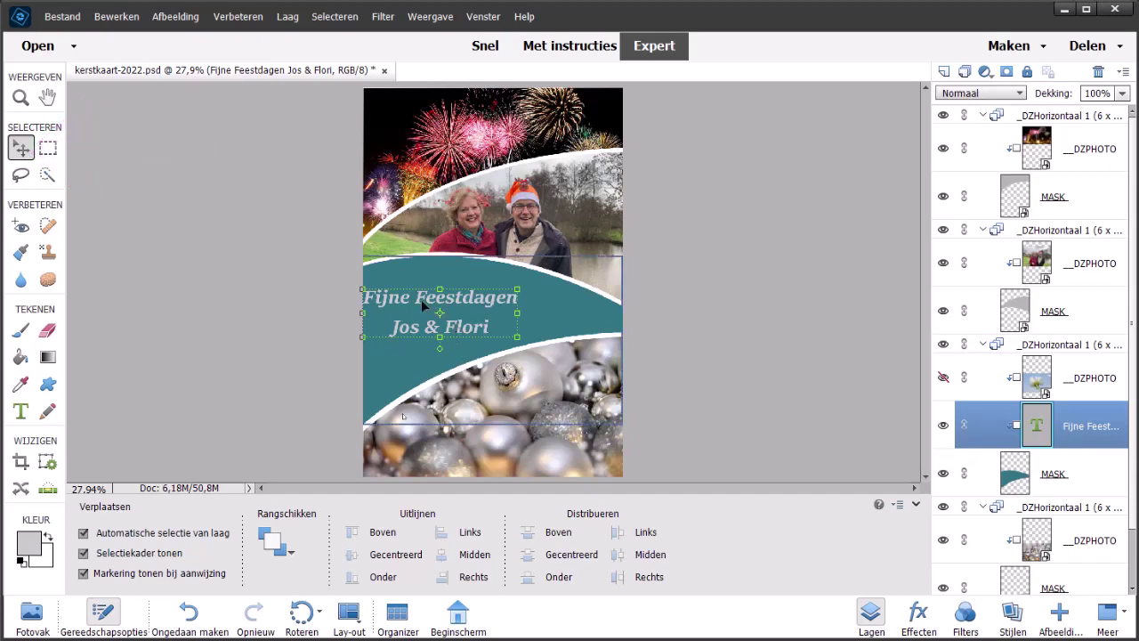
# Scale the greeting text to 98.28% and move it further right on the teal band
pyautogui.moveTo(418, 303); pyautogui.dragTo(430, 305)
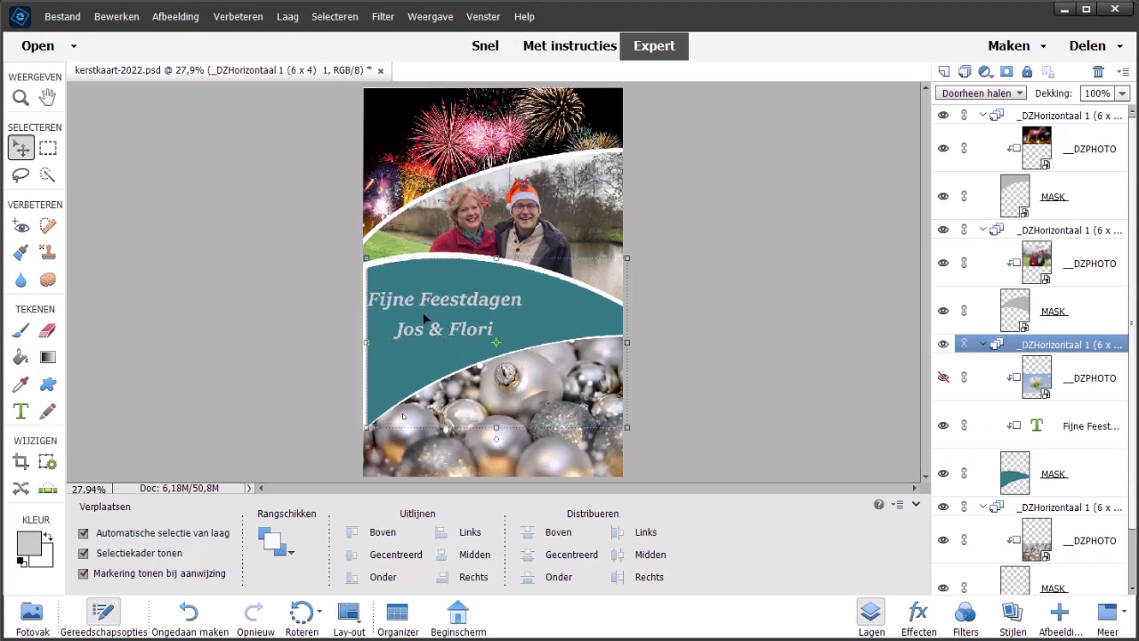
pyautogui.click(190, 614)
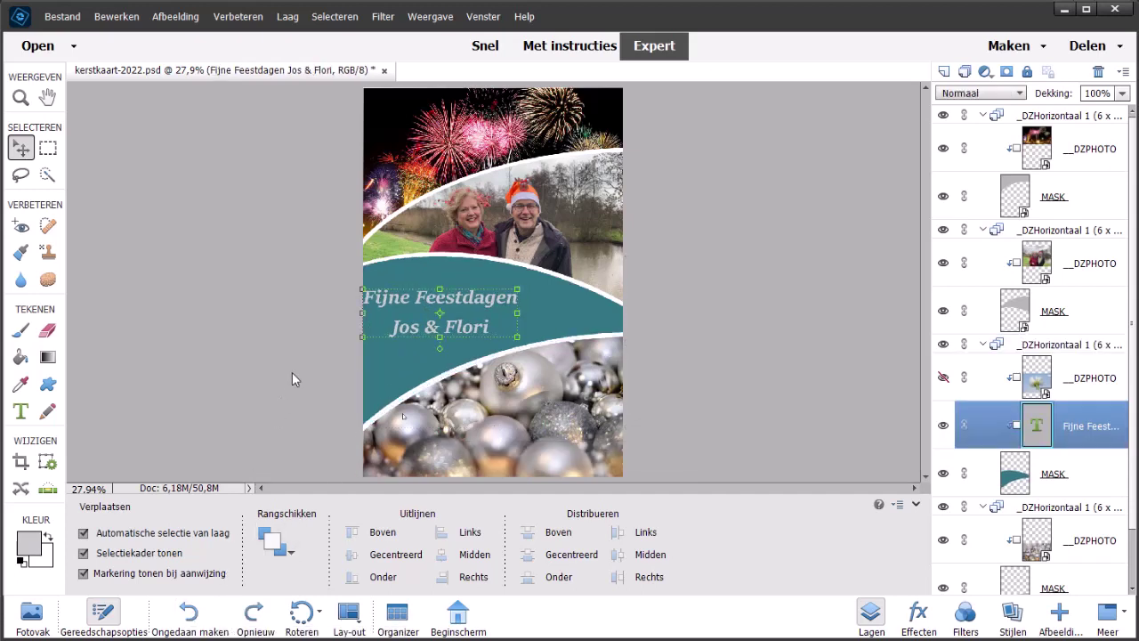
pyautogui.press('Right')
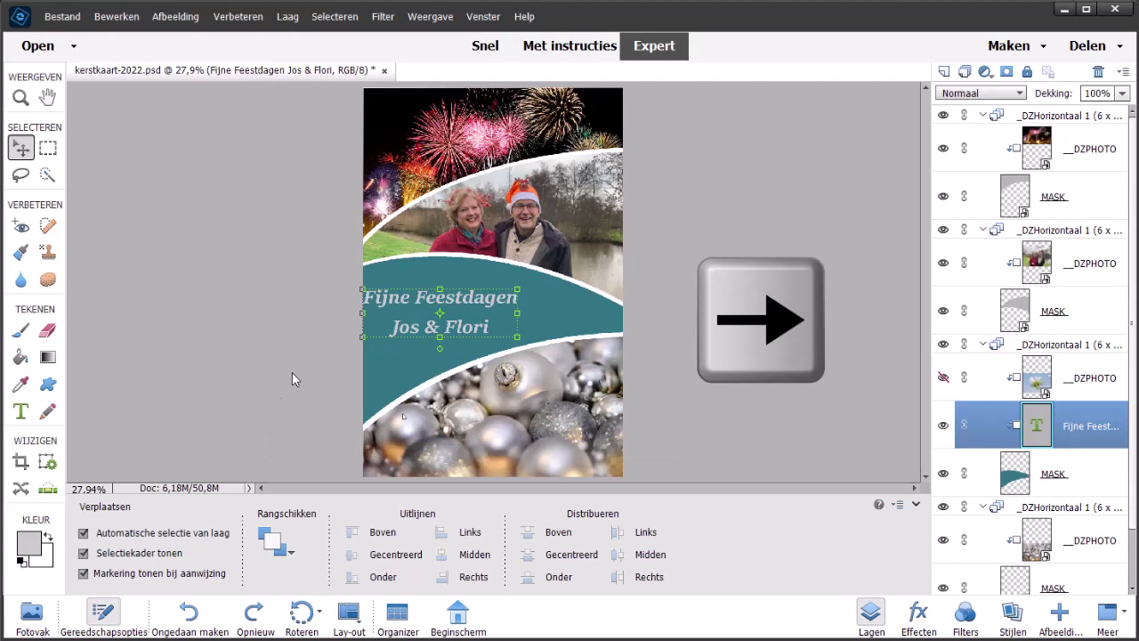
pyautogui.press('Right')
pyautogui.press('Right')
pyautogui.press('Right')
pyautogui.press('Right')
pyautogui.press('Right')
pyautogui.press('Right')
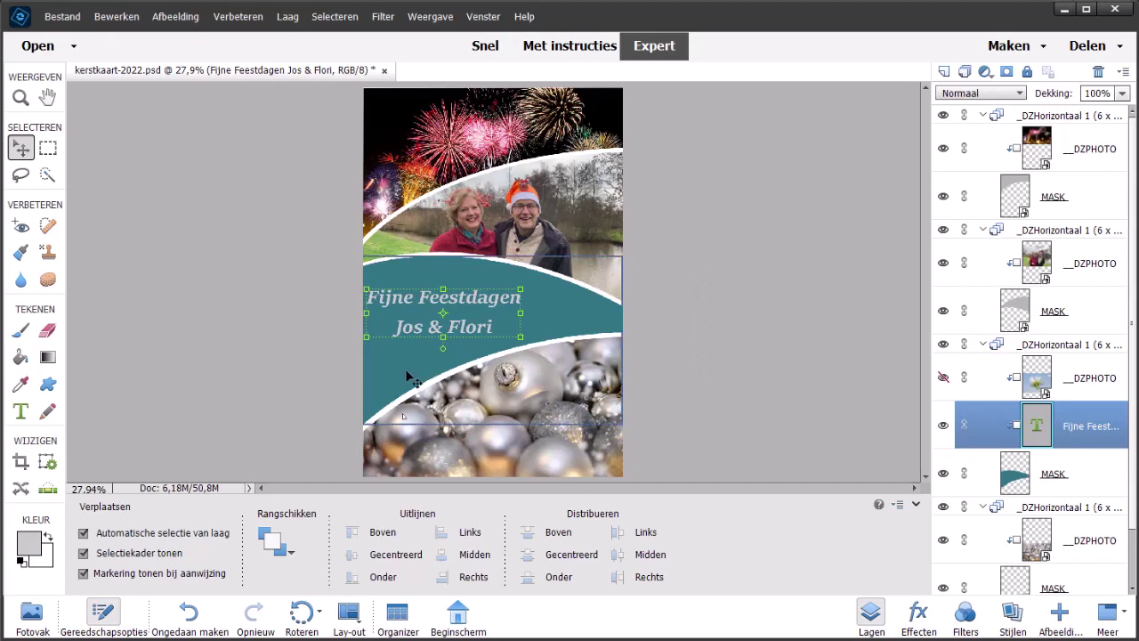
pyautogui.moveTo(519, 336); pyautogui.dragTo(519, 337)
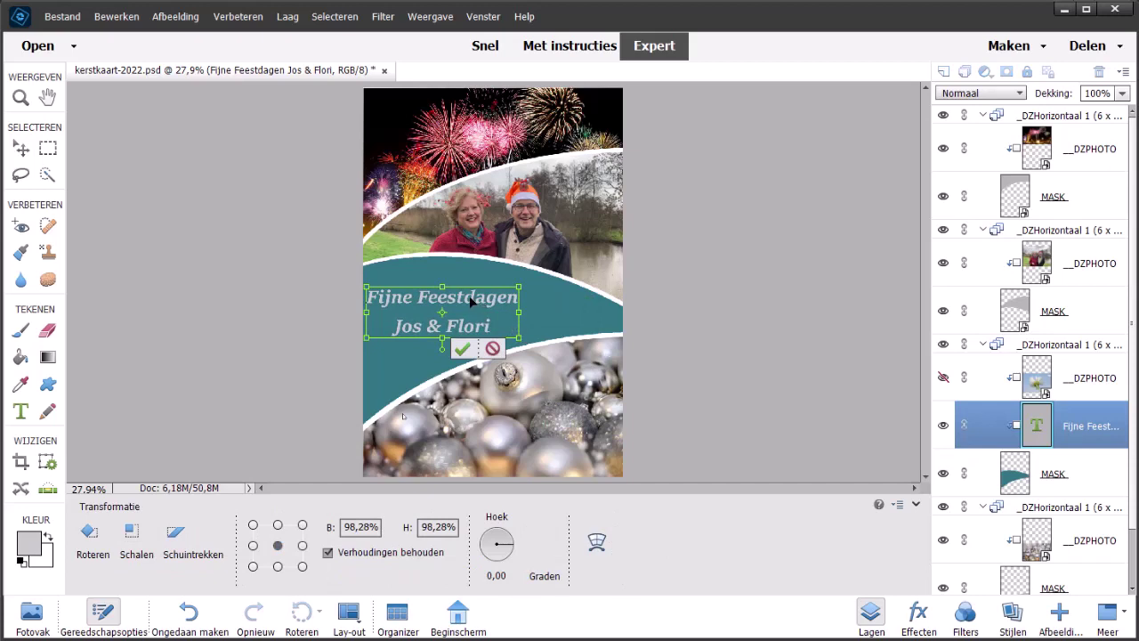
pyautogui.moveTo(470, 292)
pyautogui.mouseDown()
pyautogui.moveTo(499, 298)
pyautogui.moveTo(484, 295)
pyautogui.mouseUp()
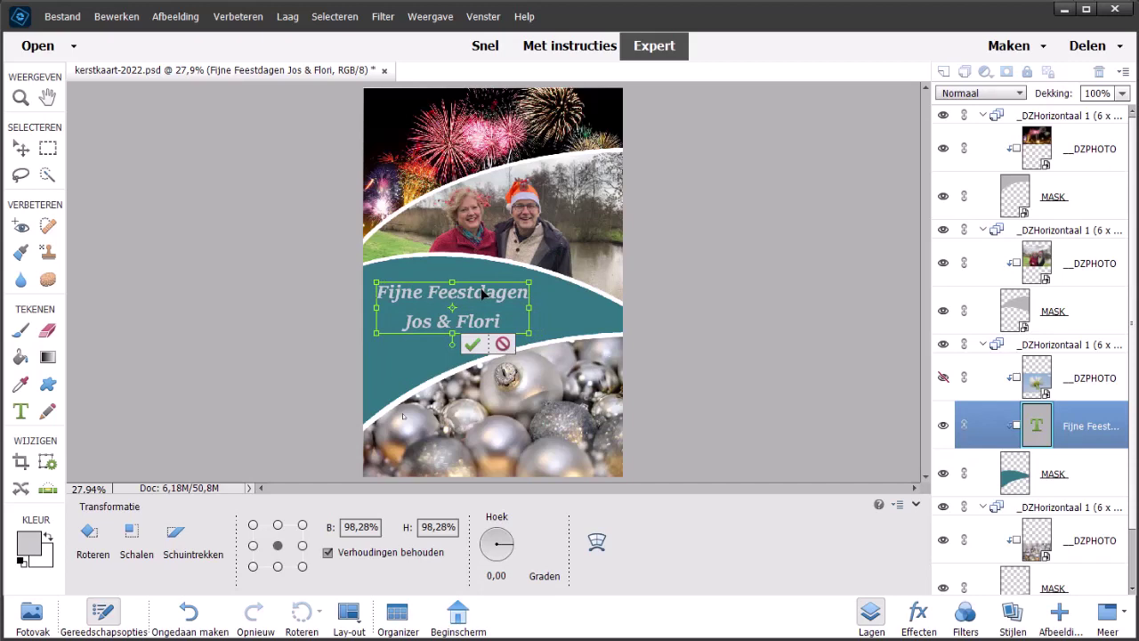
pyautogui.click(472, 343)
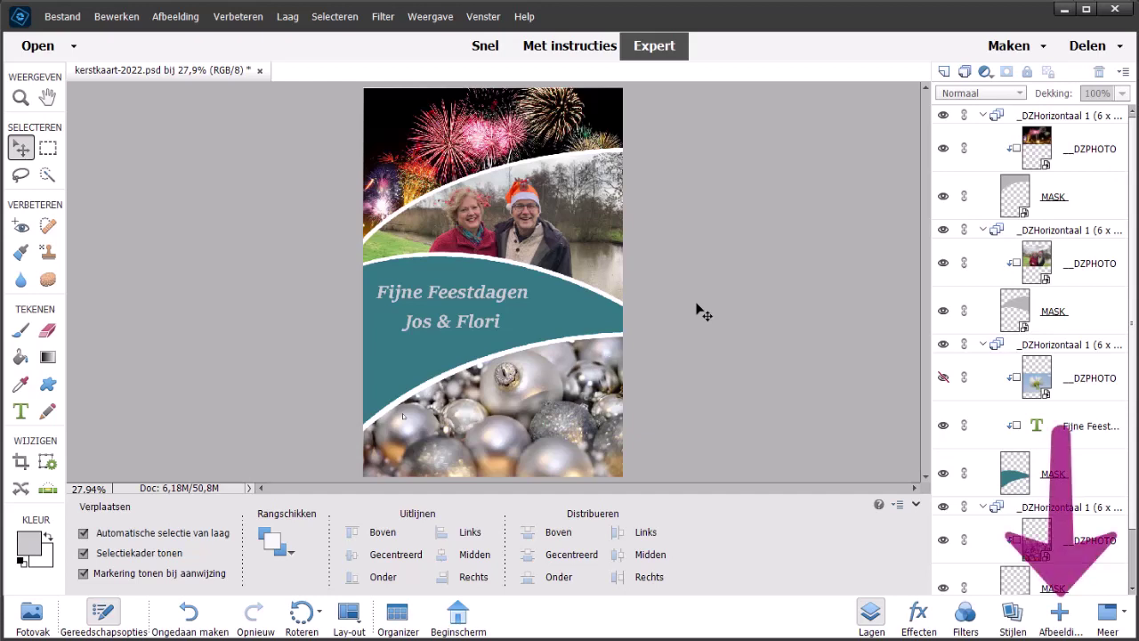
# Filter the Graphics library by event Kerstmis to show only Christmas images
pyautogui.click(1059, 612)
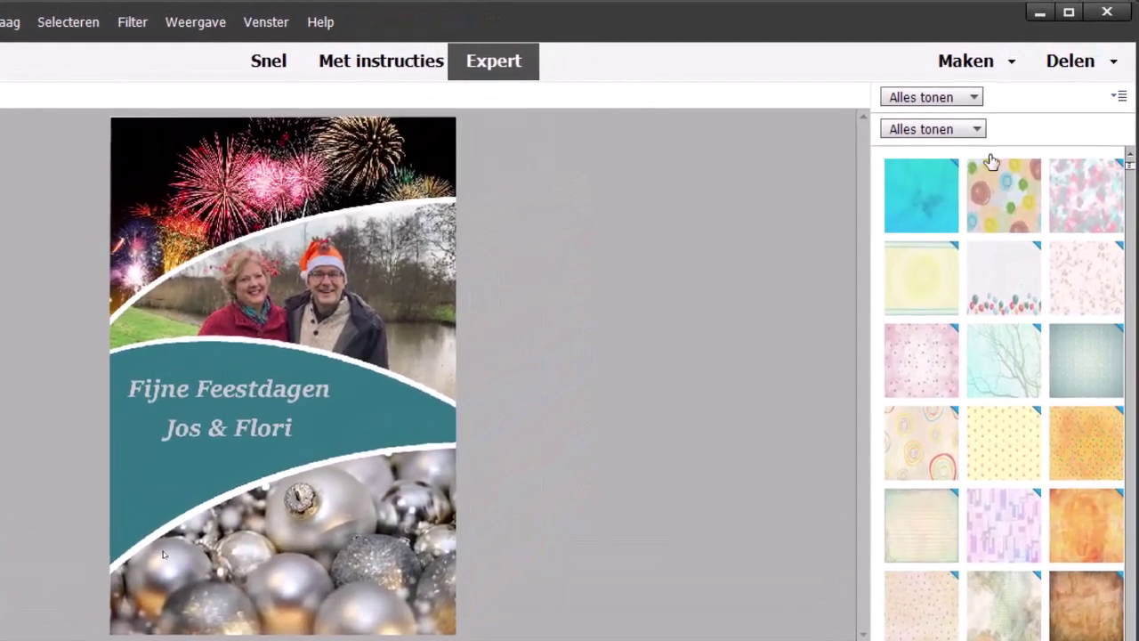
pyautogui.click(972, 97)
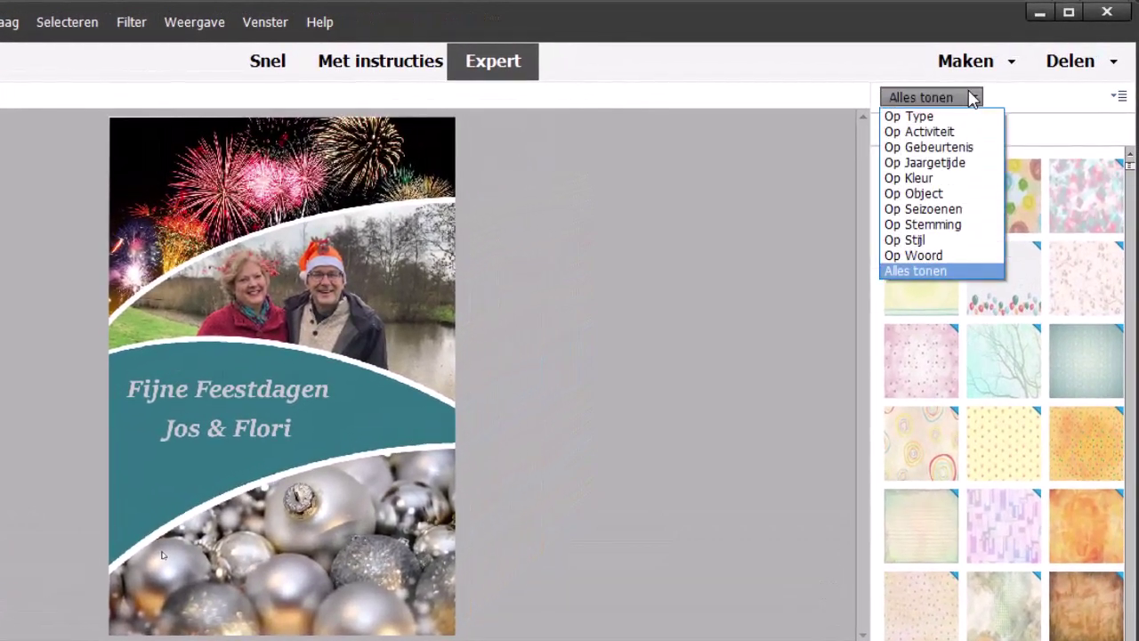
pyautogui.click(968, 147)
pyautogui.click(1035, 98)
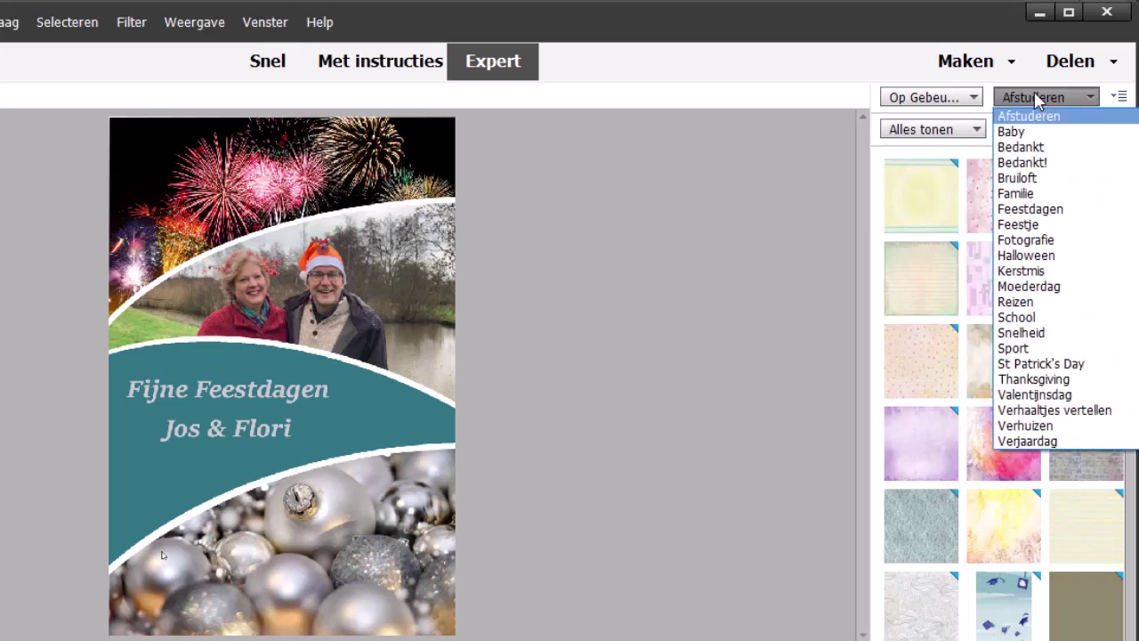
pyautogui.click(1063, 271)
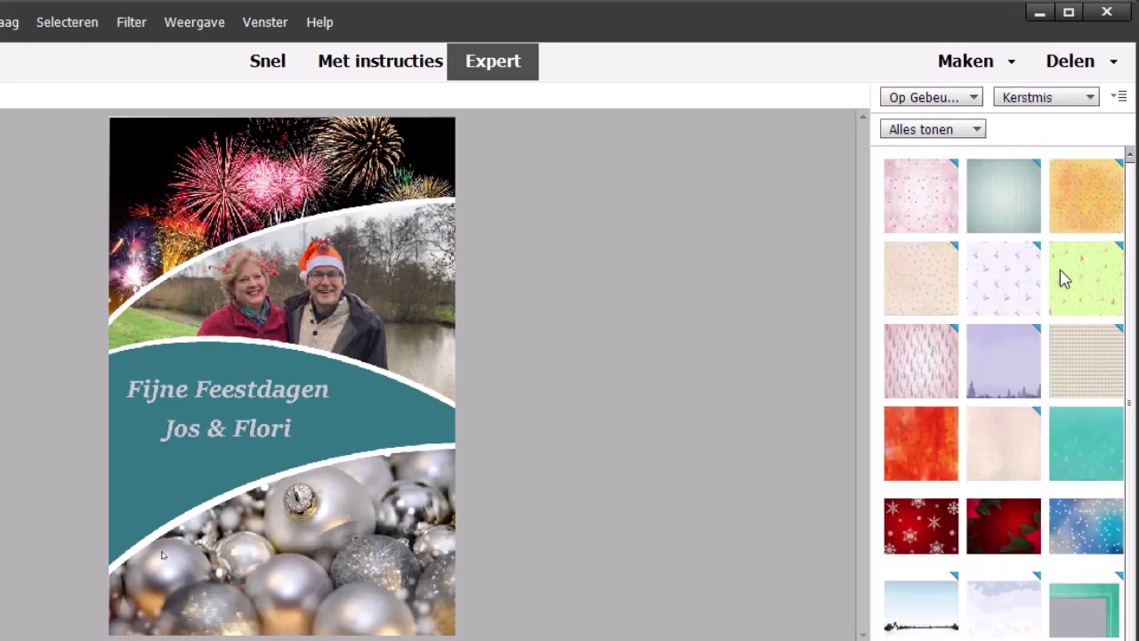
pyautogui.click(979, 131)
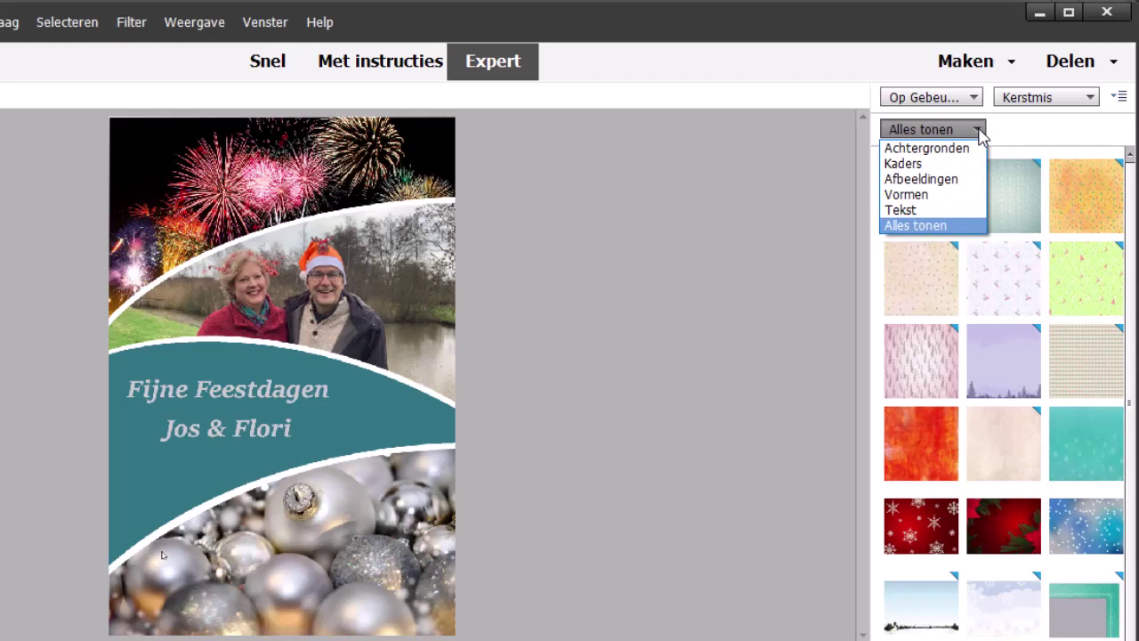
pyautogui.click(972, 179)
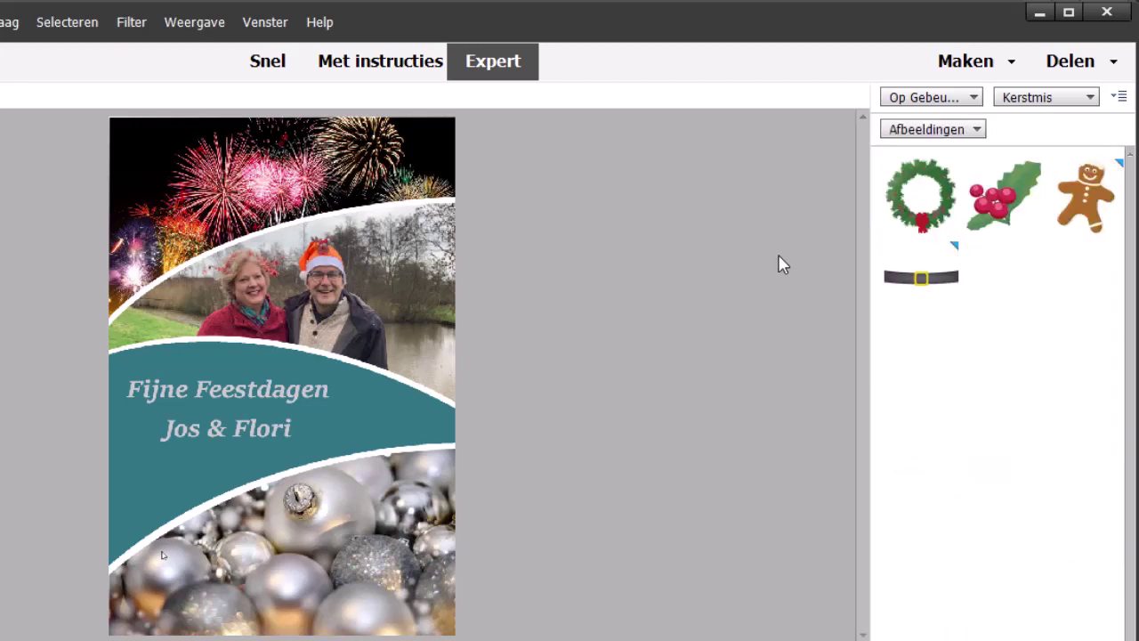
# Place an enlarged holly-berries sprig at the right end of the teal band
pyautogui.moveTo(1004, 200)
pyautogui.mouseDown()
pyautogui.moveTo(622, 339)
pyautogui.moveTo(382, 385)
pyautogui.moveTo(431, 433)
pyautogui.moveTo(389, 405)
pyautogui.moveTo(384, 416)
pyautogui.mouseUp()
pyautogui.moveTo(339, 352); pyautogui.dragTo(327, 343)
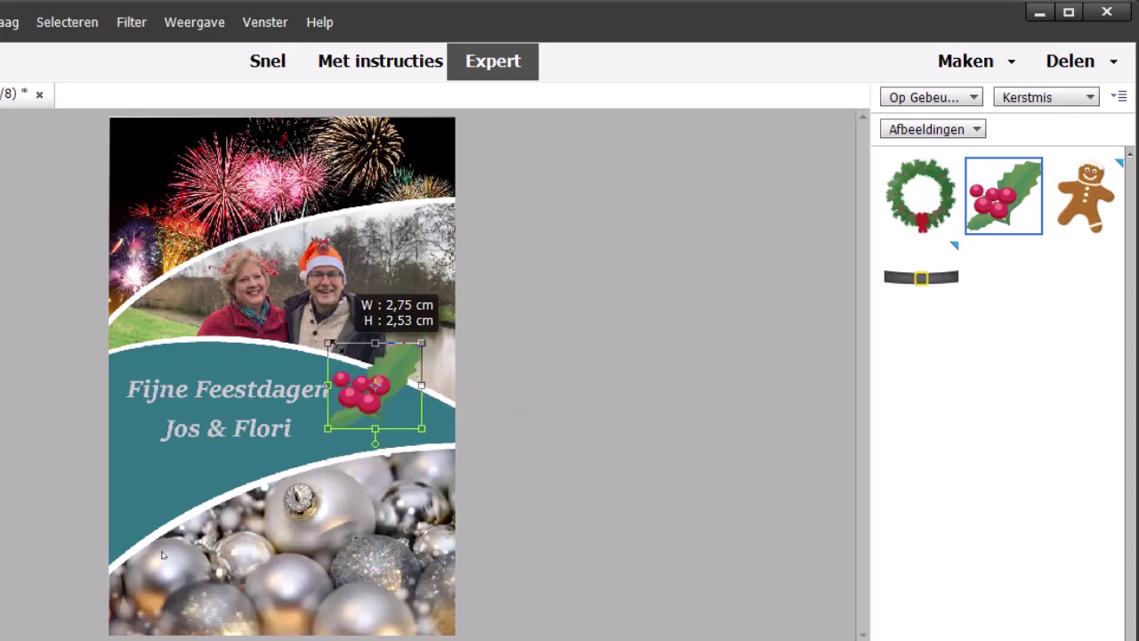
pyautogui.moveTo(378, 391); pyautogui.dragTo(389, 406)
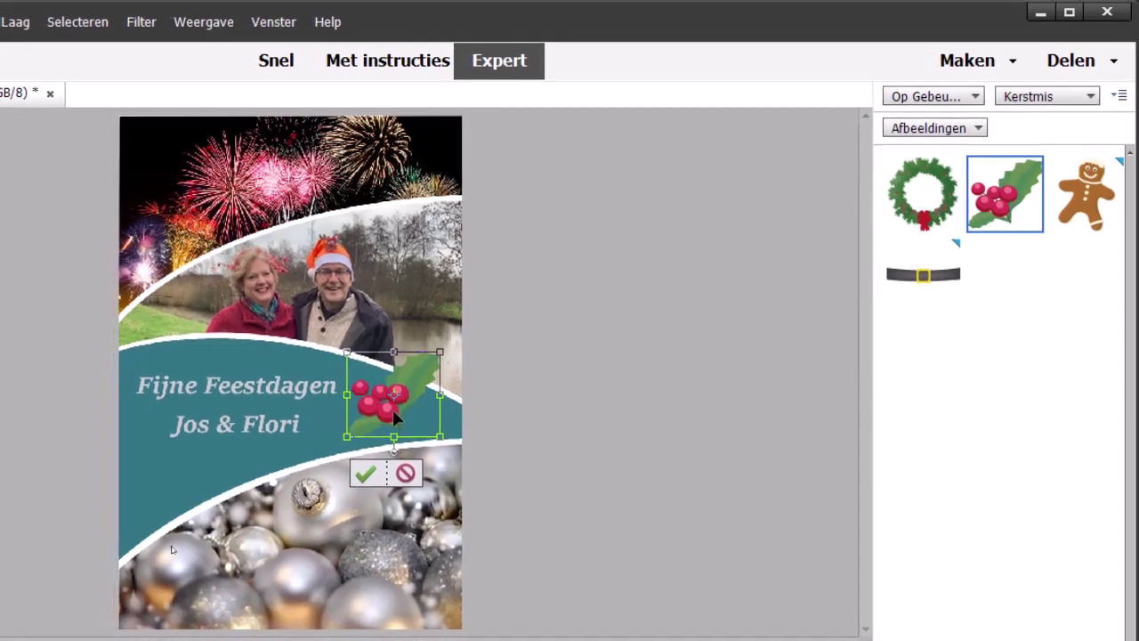
pyautogui.click(365, 474)
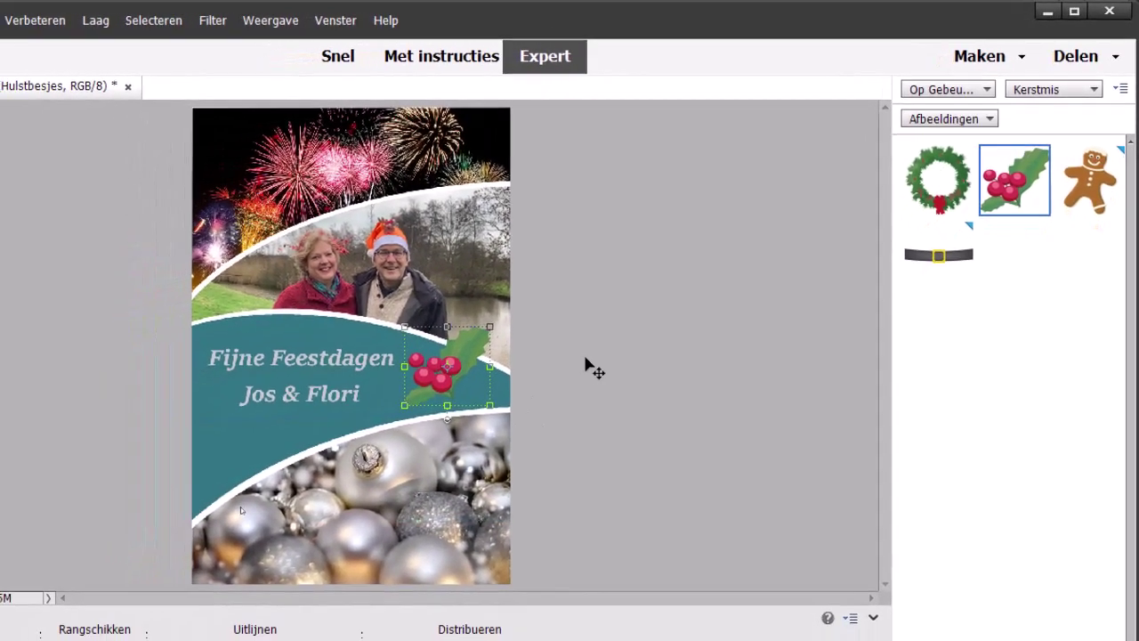
pyautogui.click(591, 367)
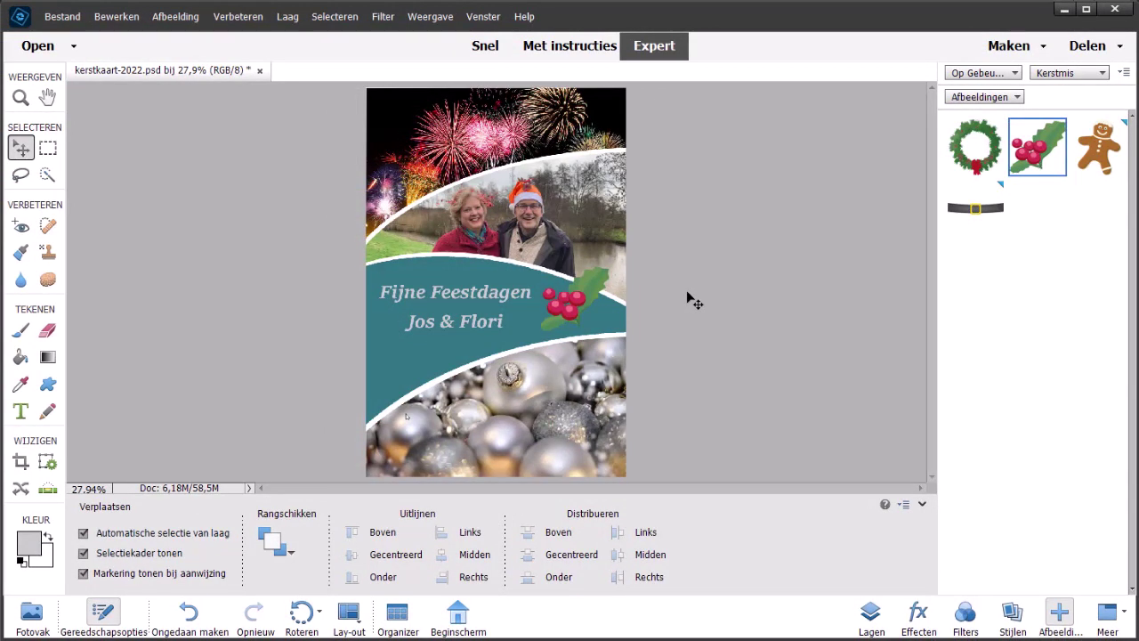
# Resize the image to 10 × 15 cm at 300 pixels/inch (1181 × 1772 pixels)
pyautogui.click(188, 22)
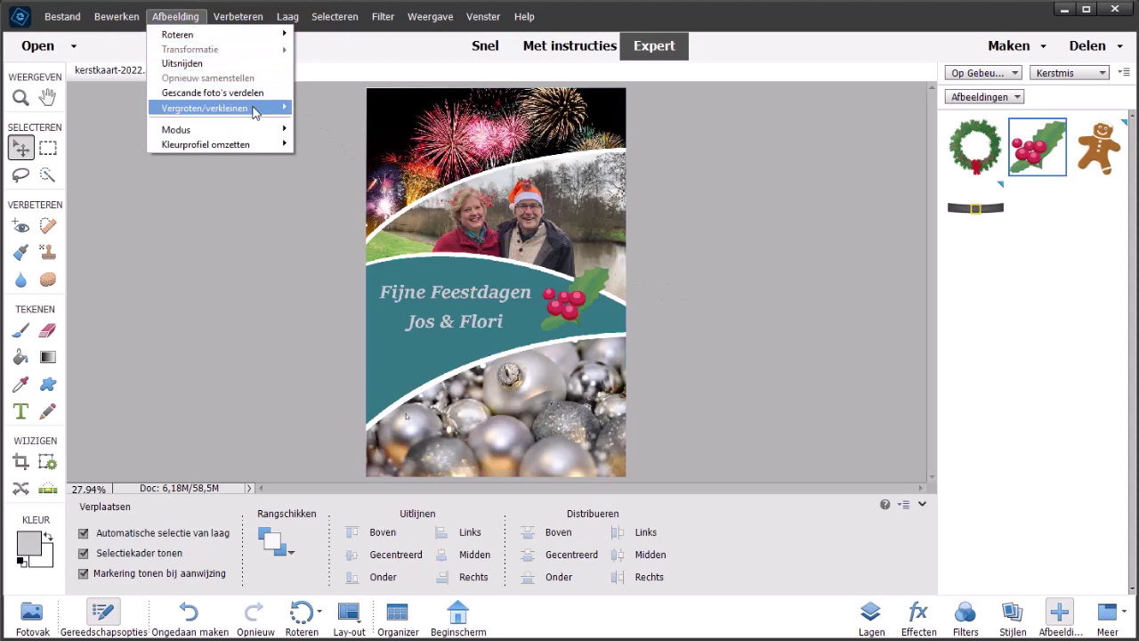
pyautogui.moveTo(204, 108)
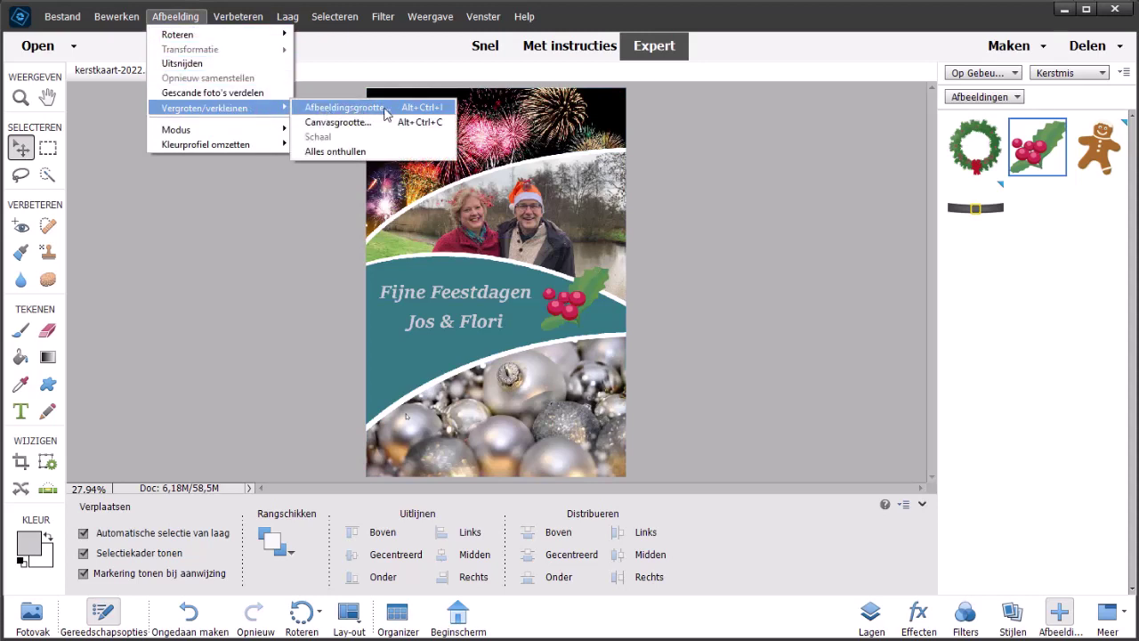
pyautogui.click(326, 108)
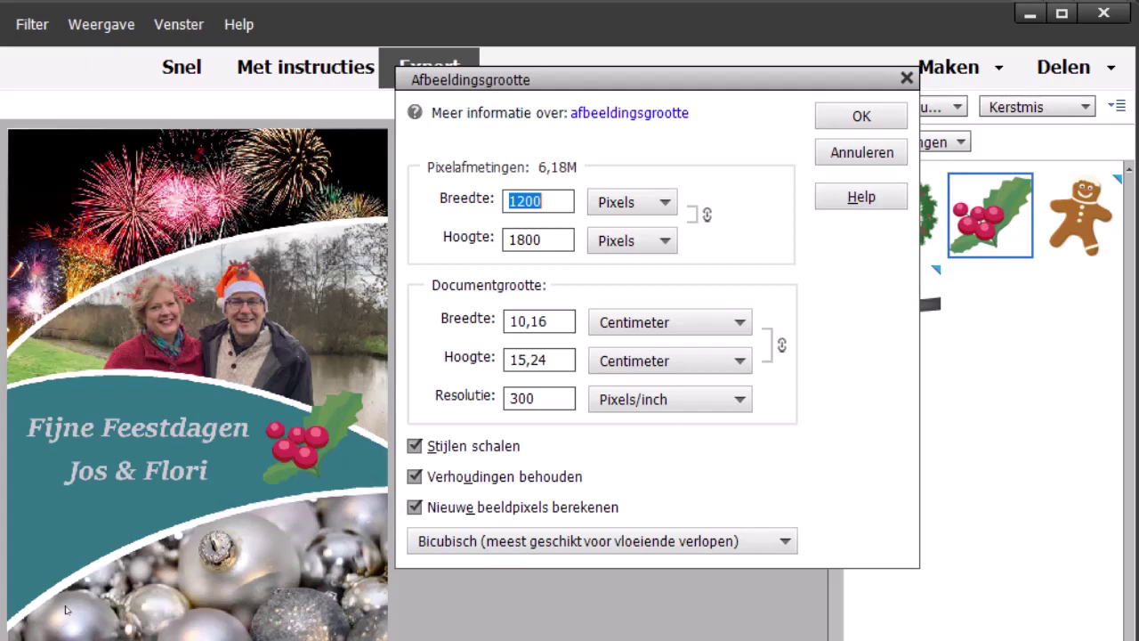
pyautogui.moveTo(559, 321); pyautogui.dragTo(498, 322)
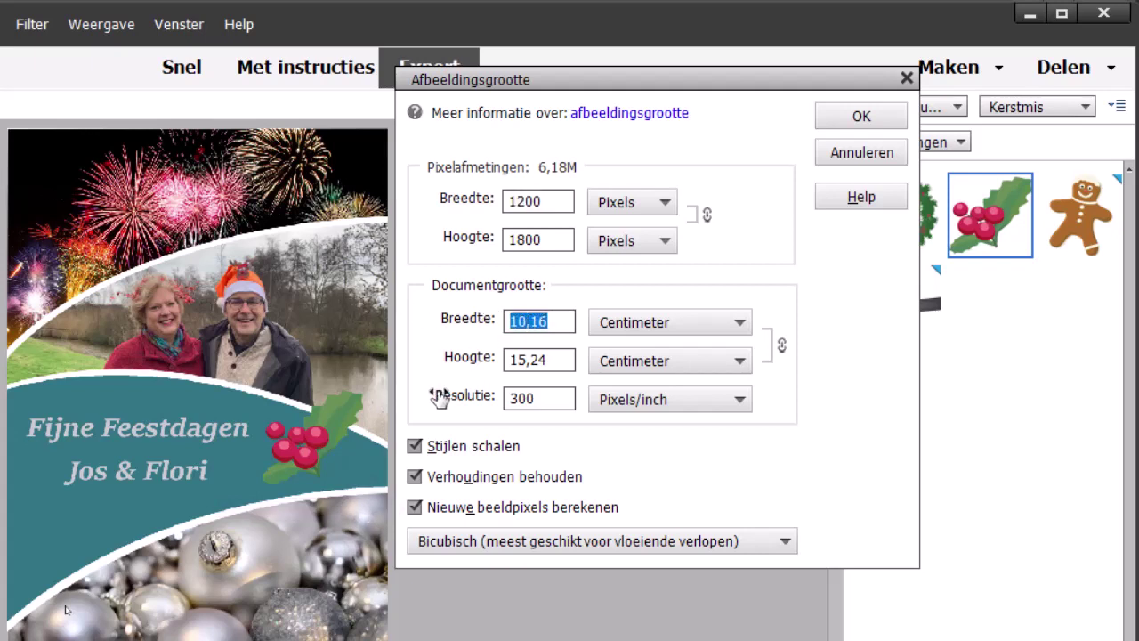
pyautogui.write('10')
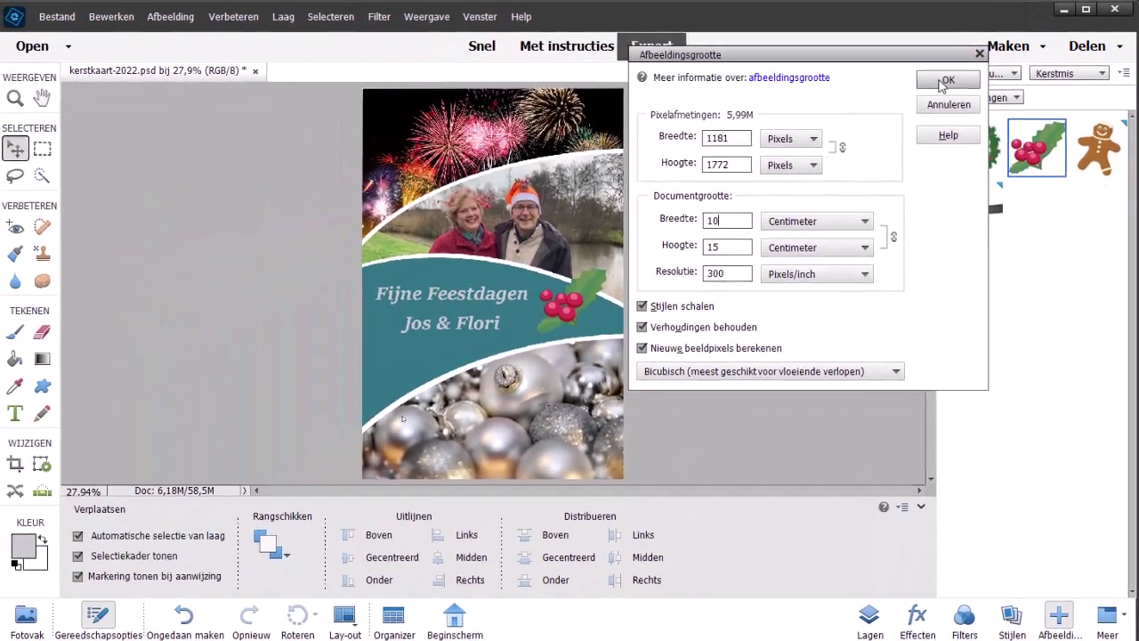
pyautogui.click(943, 81)
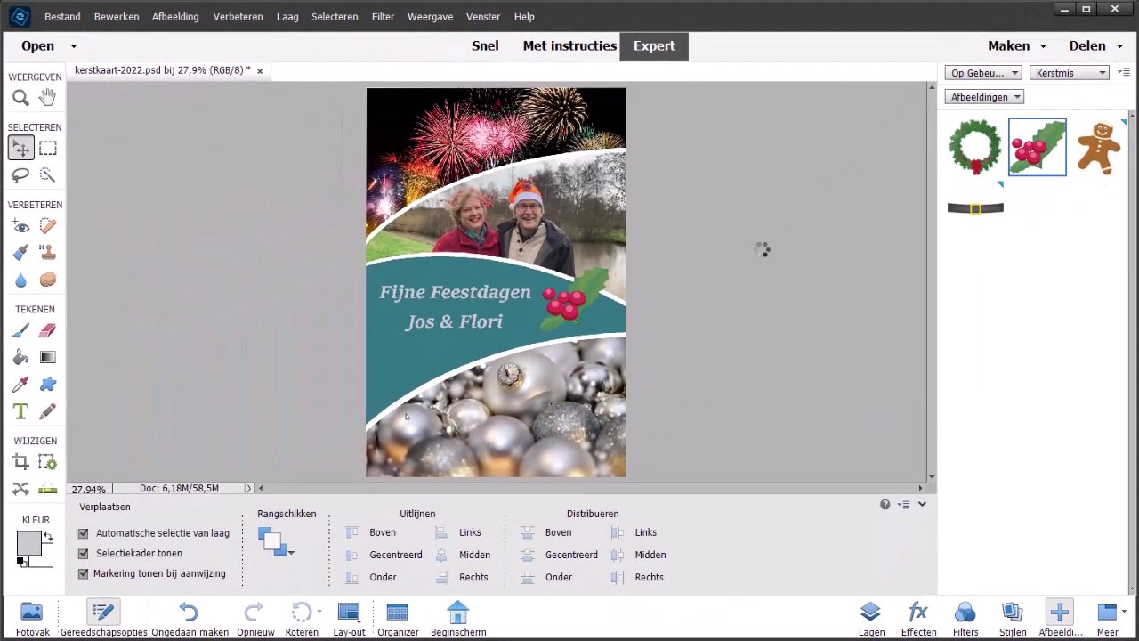